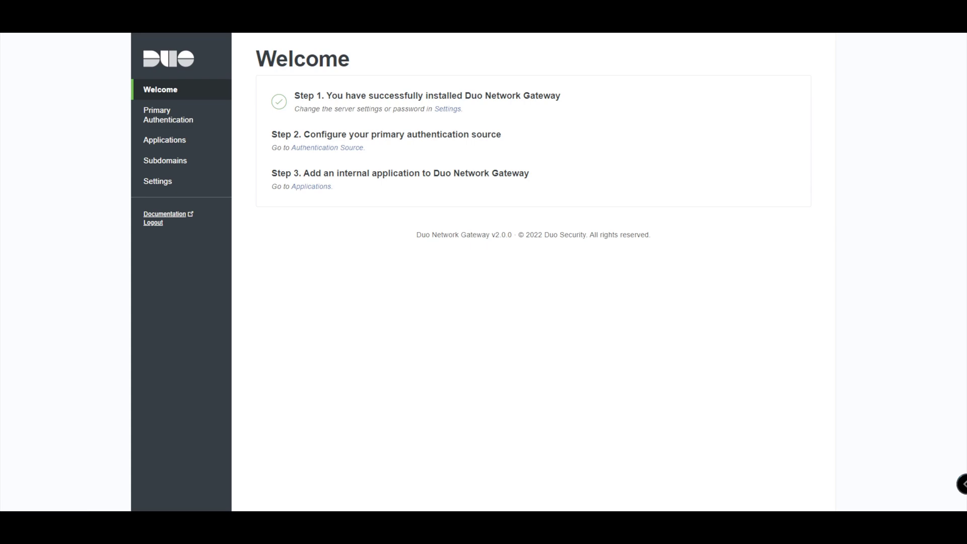
Sign out and back in with the admin password, then go to Primary Authentication
{"action": "left_click", "coordinate": [154, 223]}
{"action": "left_click", "coordinate": [412, 144]}
{"action": "type", "text": "••••••••••••"}
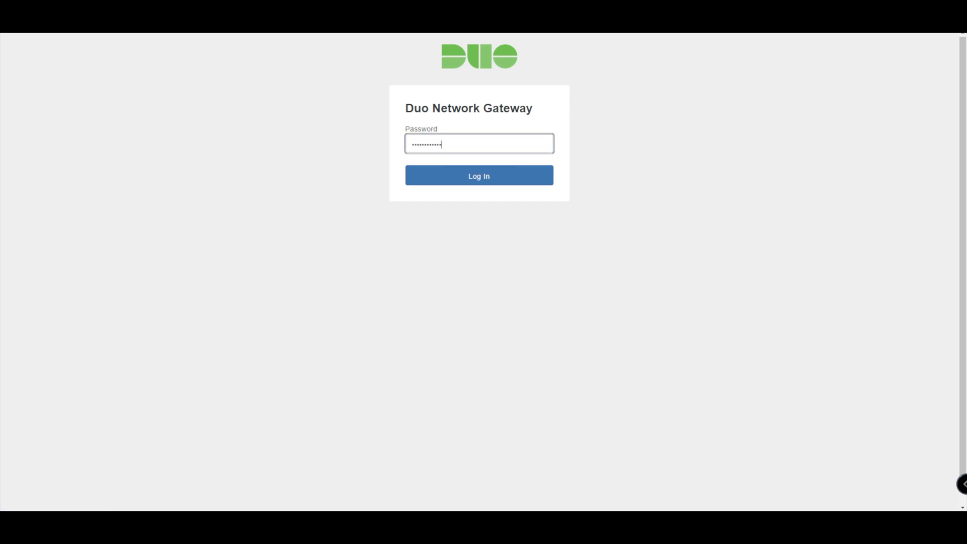
{"action": "key", "text": "Return"}
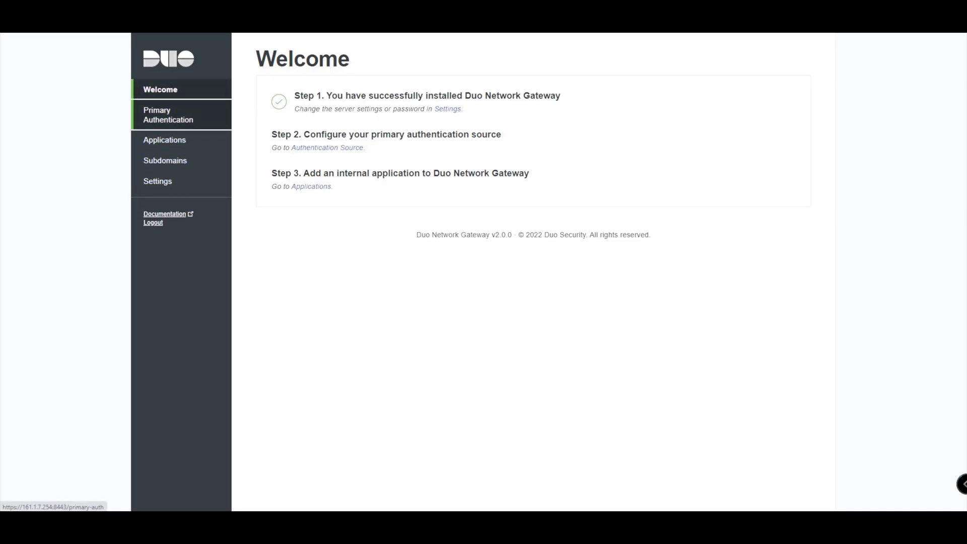
{"action": "left_click", "coordinate": [167, 115]}
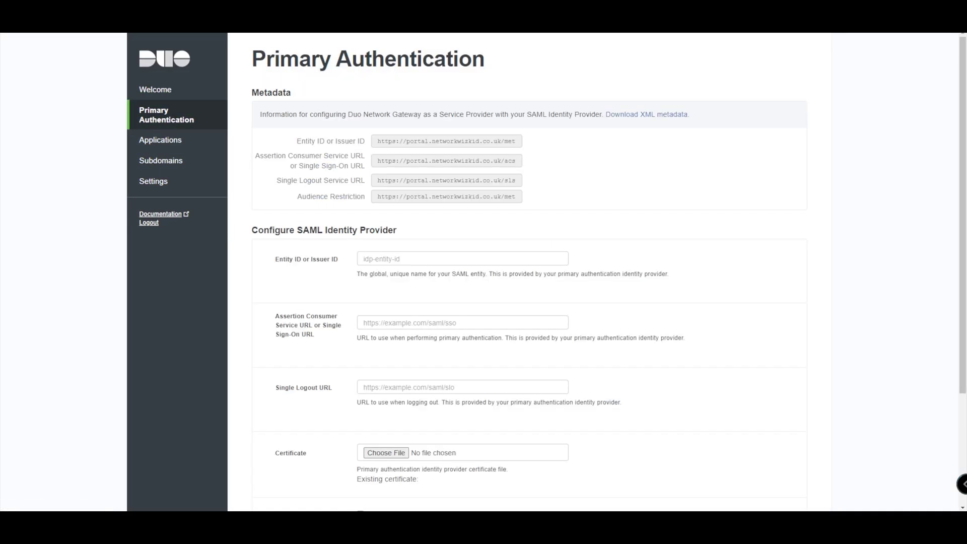
Scroll through the Primary Authentication page to review the empty SAML Identity Provider fields
{"action": "scroll", "coordinate": [546, 270], "scroll_direction": "down", "scroll_amount": 2}
{"action": "scroll", "coordinate": [546, 270], "scroll_direction": "up", "scroll_amount": 2}
{"action": "scroll", "coordinate": [547, 274], "scroll_direction": "down", "scroll_amount": 1}
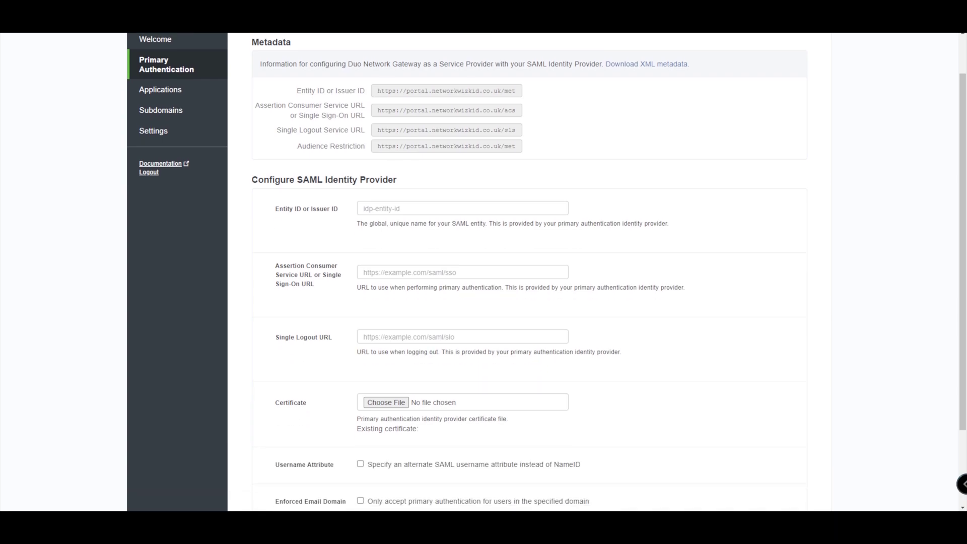
{"action": "scroll", "coordinate": [547, 272], "scroll_direction": "down", "scroll_amount": 2}
{"action": "scroll", "coordinate": [547, 272], "scroll_direction": "up", "scroll_amount": 3}
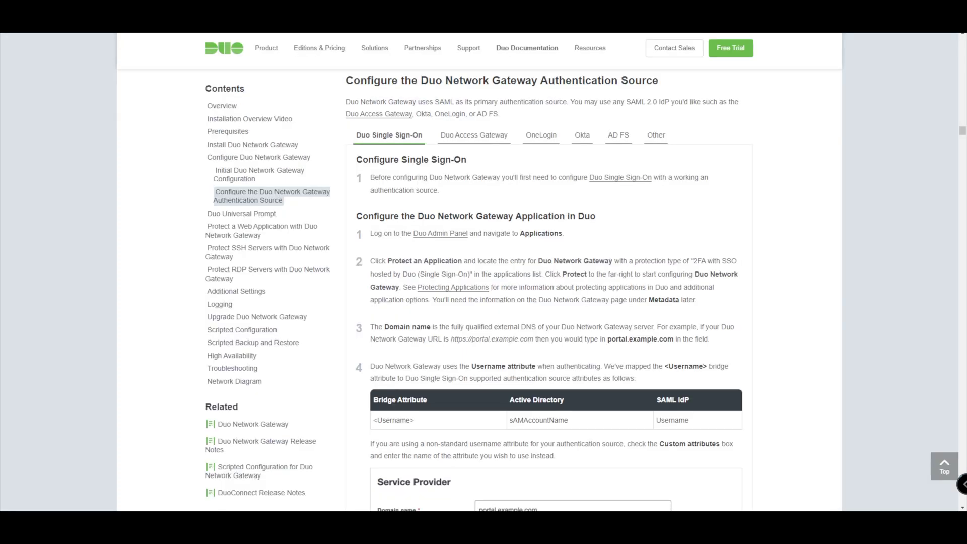
{"action": "scroll", "coordinate": [544, 293], "scroll_direction": "down", "scroll_amount": 2}
{"action": "scroll", "coordinate": [544, 292], "scroll_direction": "up", "scroll_amount": 2}
{"action": "scroll", "coordinate": [549, 290], "scroll_direction": "down", "scroll_amount": 5}
{"action": "scroll", "coordinate": [549, 290], "scroll_direction": "up", "scroll_amount": 5}
{"action": "scroll", "coordinate": [549, 290], "scroll_direction": "down", "scroll_amount": 1}
{"action": "scroll", "coordinate": [549, 290], "scroll_direction": "up", "scroll_amount": 2}
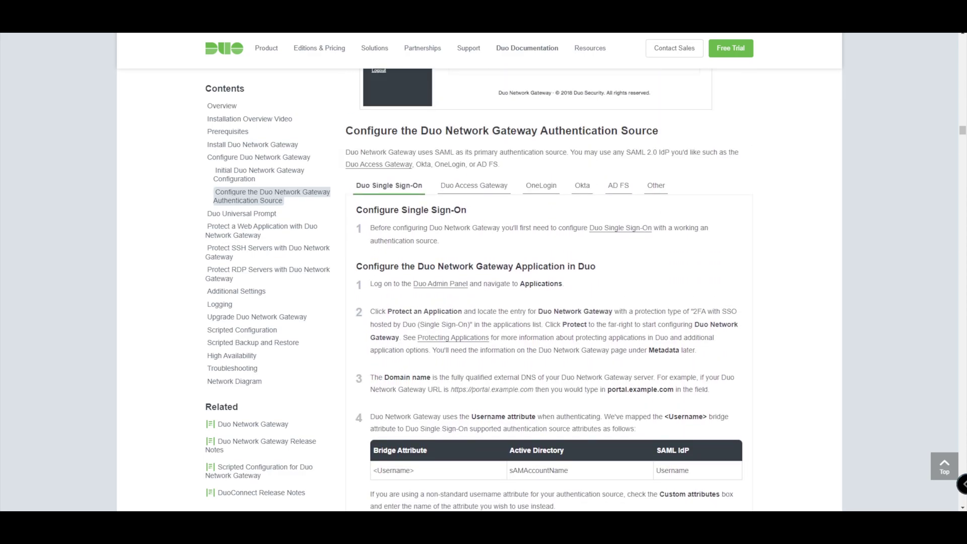
{"action": "scroll", "coordinate": [544, 289], "scroll_direction": "down", "scroll_amount": 1}
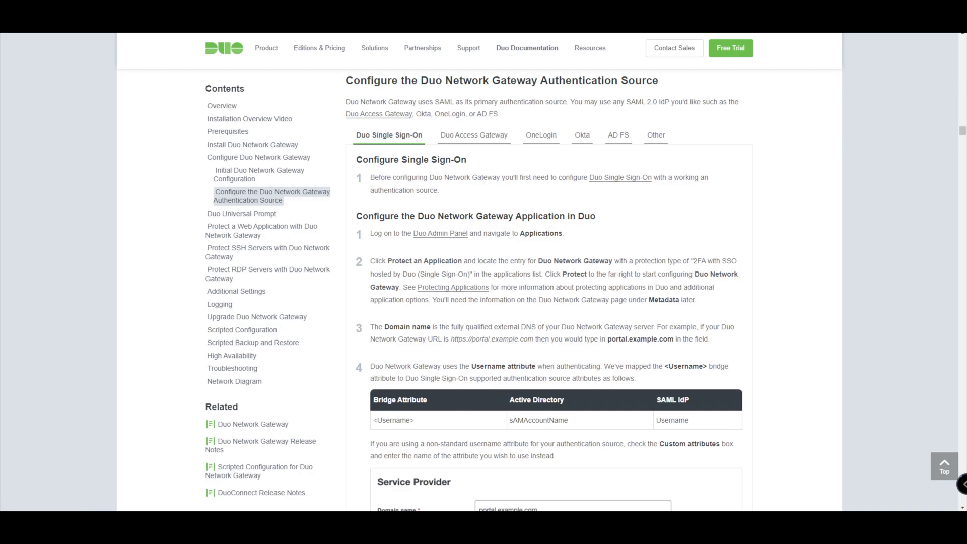
Read through the Duo Single Sign-On setup steps, then go to the Admin Panel Applications page
{"action": "scroll", "coordinate": [544, 292], "scroll_direction": "down", "scroll_amount": 1}
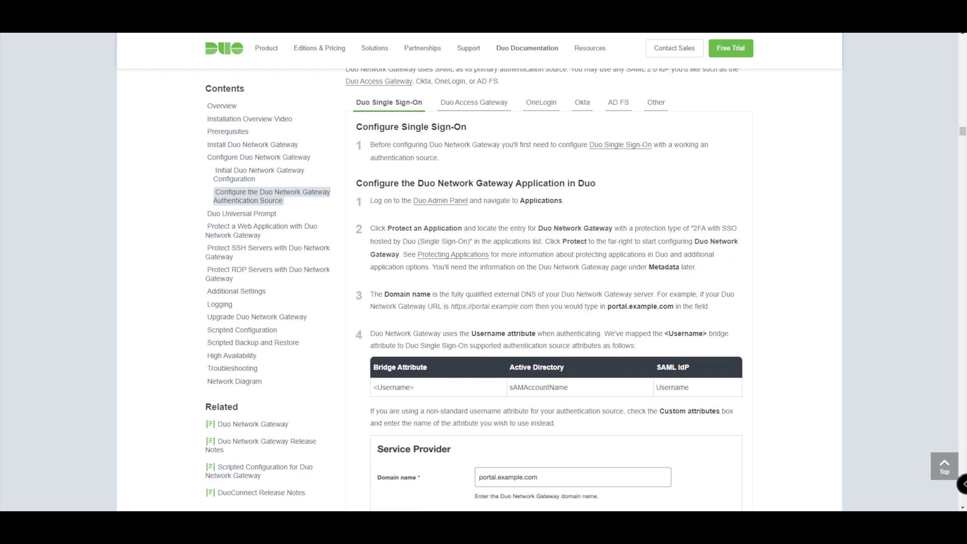
{"action": "scroll", "coordinate": [544, 292], "scroll_direction": "up", "scroll_amount": 1}
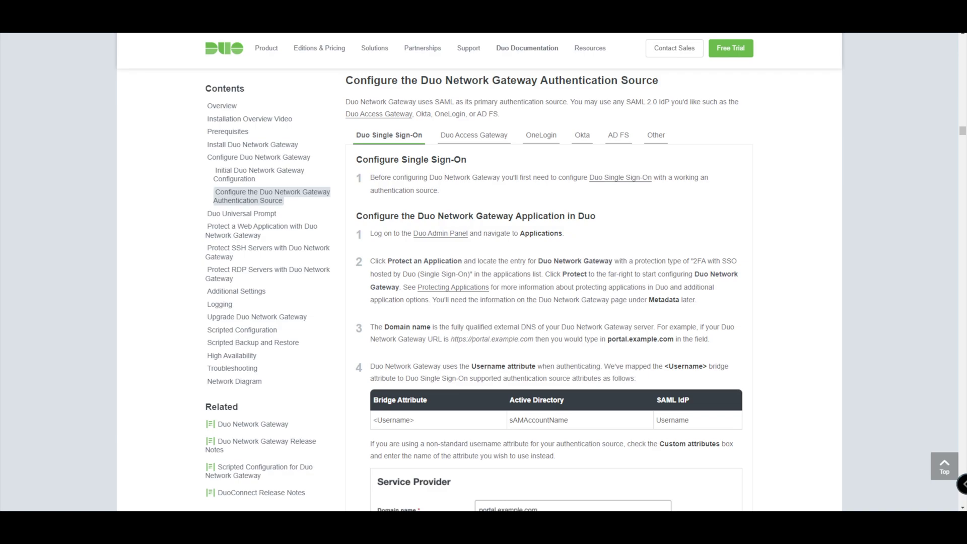
{"action": "scroll", "coordinate": [544, 292], "scroll_direction": "down", "scroll_amount": 2}
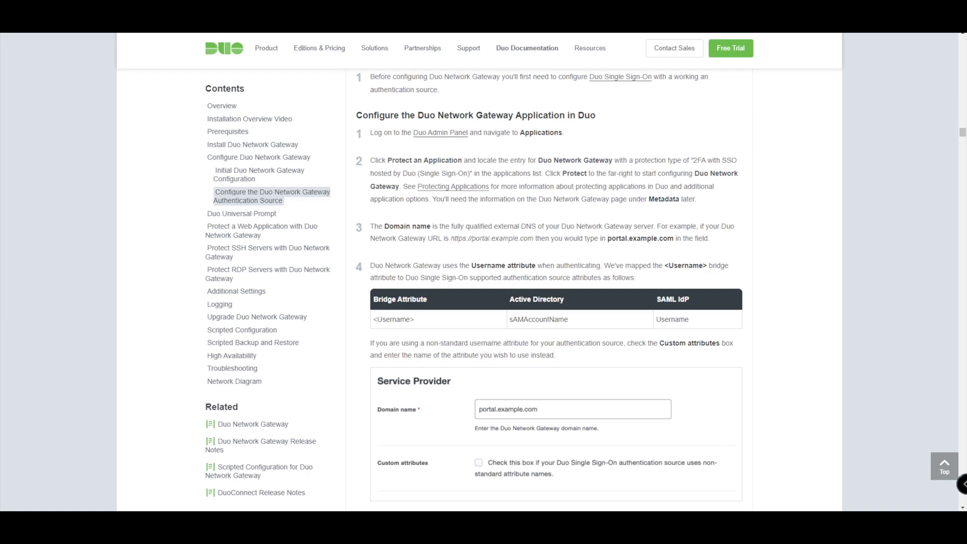
{"action": "scroll", "coordinate": [549, 292], "scroll_direction": "down", "scroll_amount": 1}
{"action": "scroll", "coordinate": [549, 292], "scroll_direction": "up", "scroll_amount": 1}
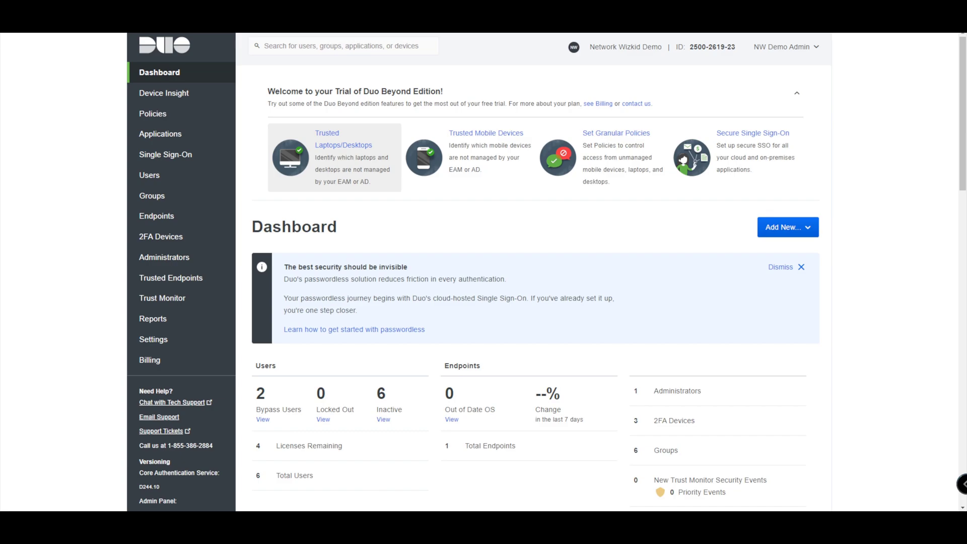
{"action": "left_click", "coordinate": [161, 134]}
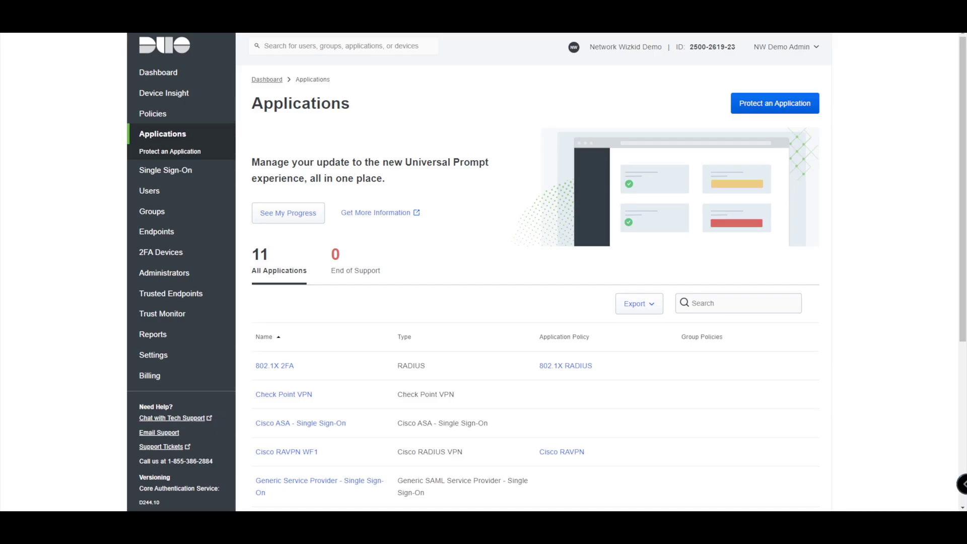
Search the application catalog for 'dng' and highlight the '2FA with SSO hosted by Duo' protection type
{"action": "left_click", "coordinate": [170, 151]}
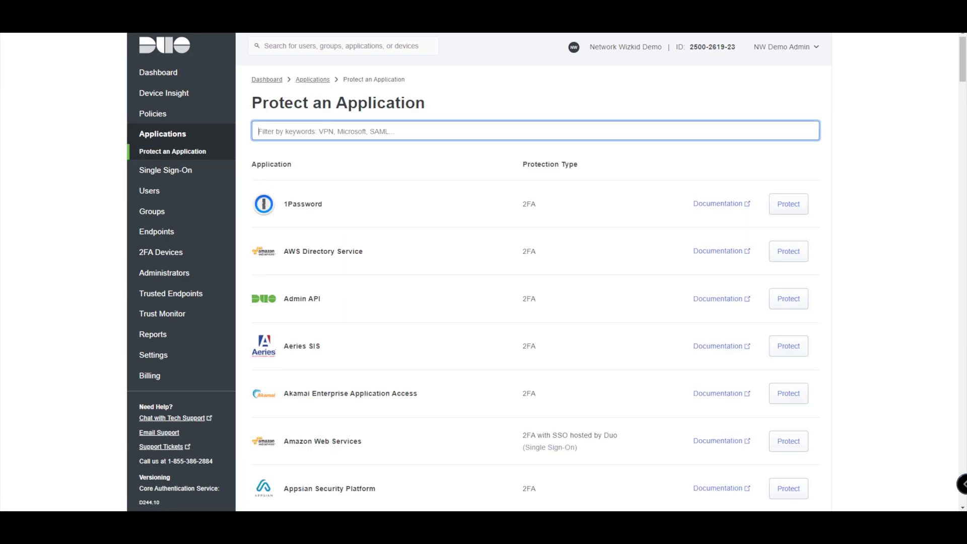
{"action": "type", "text": "dng"}
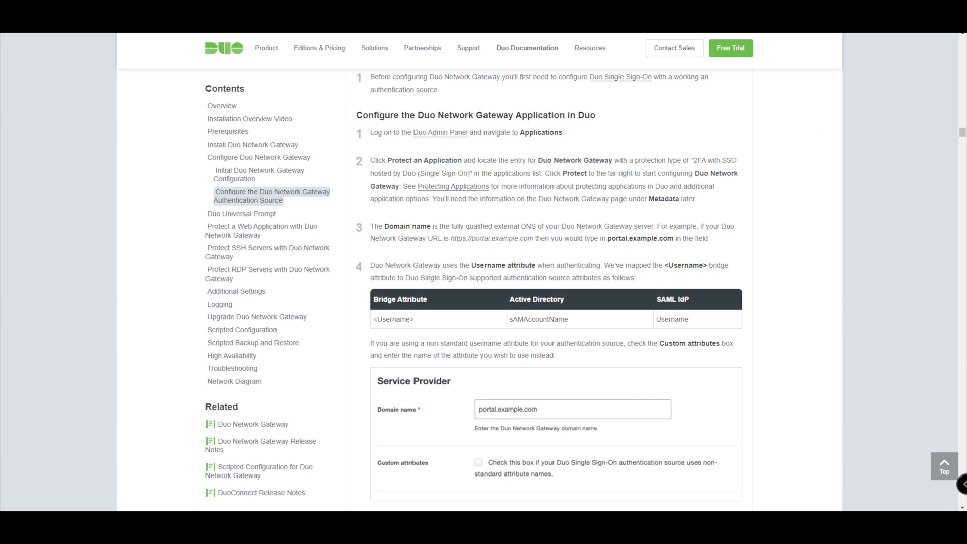
{"action": "left_click_drag", "start_coordinate": [693, 160], "coordinate": [482, 174]}
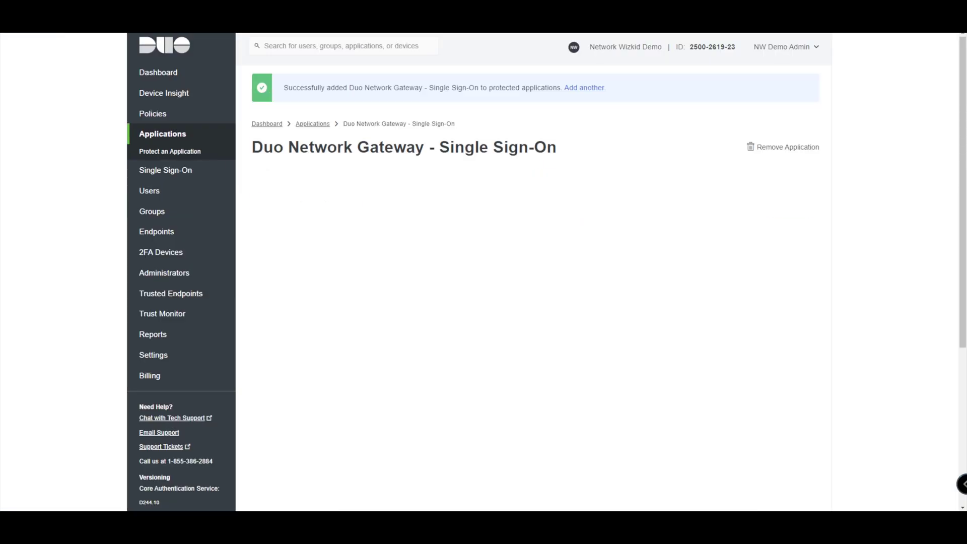
{"action": "scroll", "coordinate": [547, 269], "scroll_direction": "down", "scroll_amount": 1}
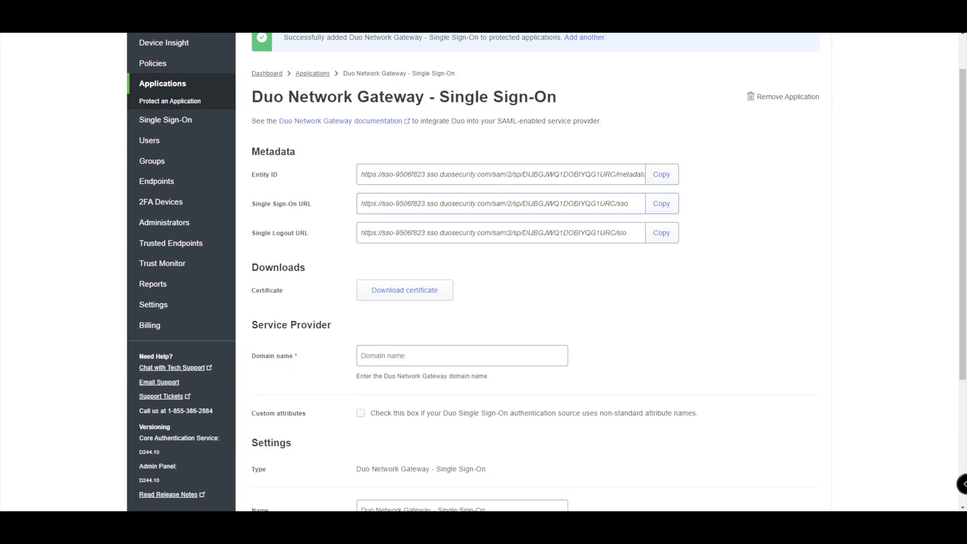
{"action": "scroll", "coordinate": [661, 237], "scroll_direction": "down", "scroll_amount": 1}
{"action": "scroll", "coordinate": [662, 237], "scroll_direction": "up", "scroll_amount": 2}
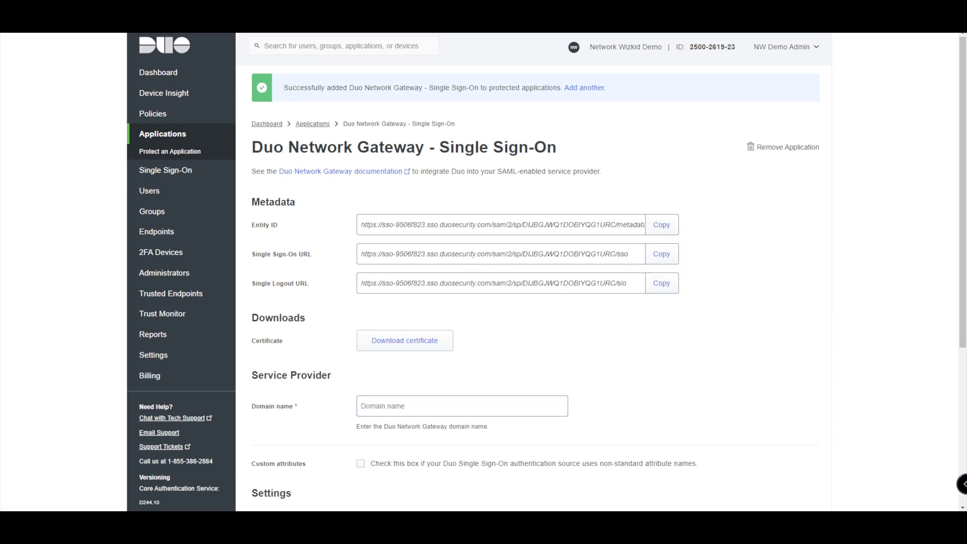
{"action": "key", "text": "ctrl+Tab"}
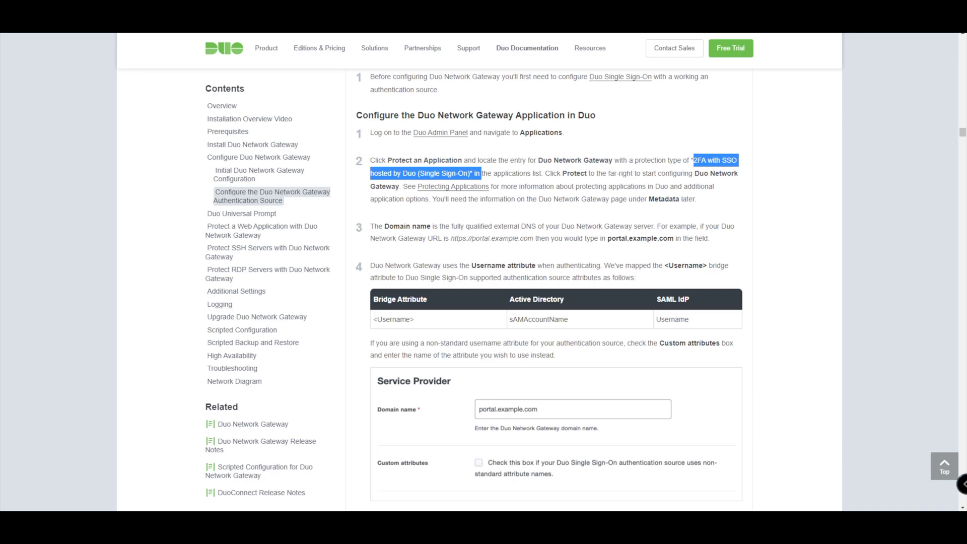
{"action": "scroll", "coordinate": [555, 290], "scroll_direction": "down", "scroll_amount": 1}
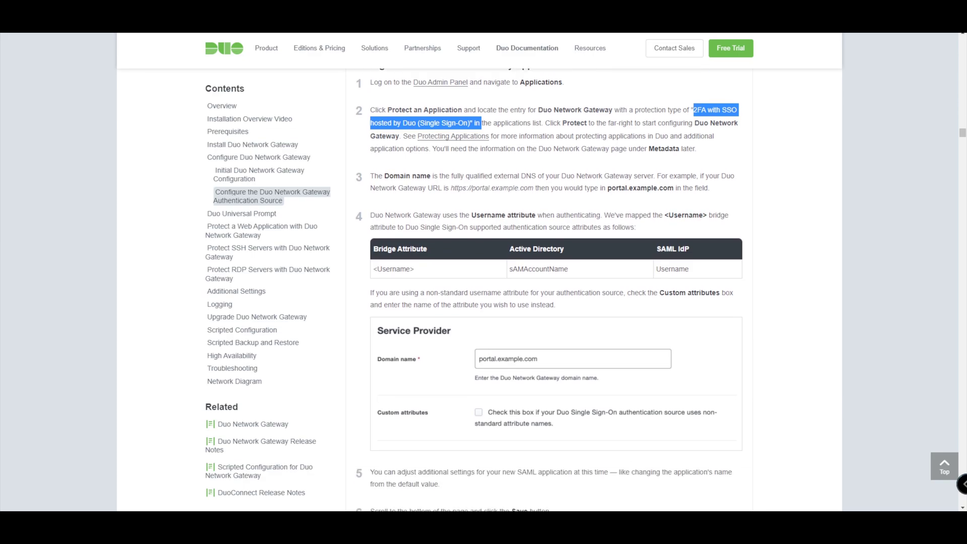
{"action": "scroll", "coordinate": [554, 290], "scroll_direction": "down", "scroll_amount": 1}
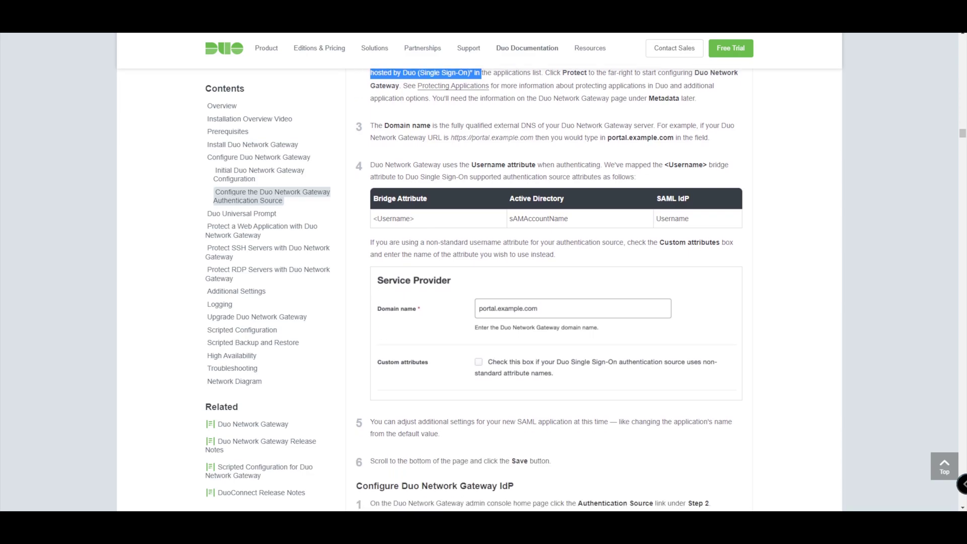
{"action": "scroll", "coordinate": [554, 290], "scroll_direction": "up", "scroll_amount": 1}
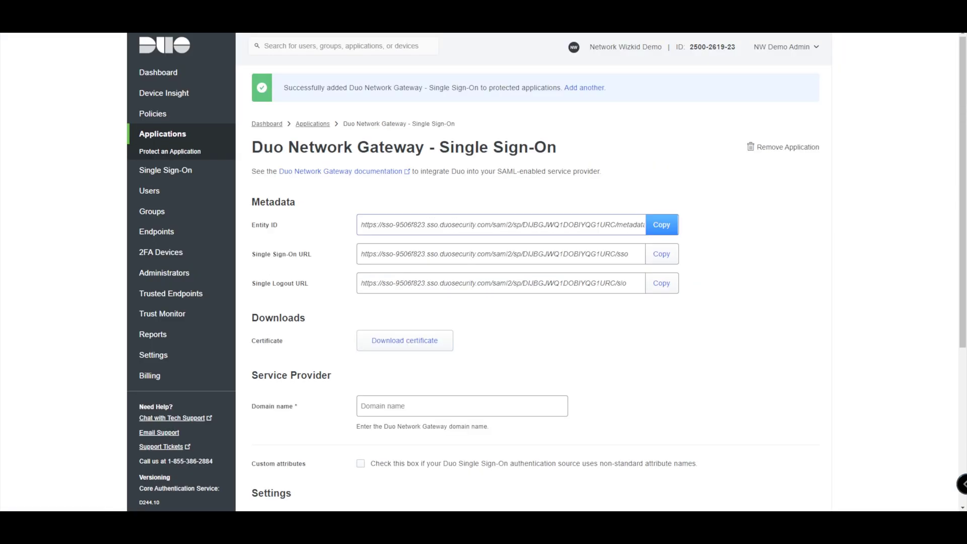
Set the application's domain name to portal.networkwizkid.co.uk
{"action": "scroll", "coordinate": [662, 224], "scroll_direction": "down", "scroll_amount": 1}
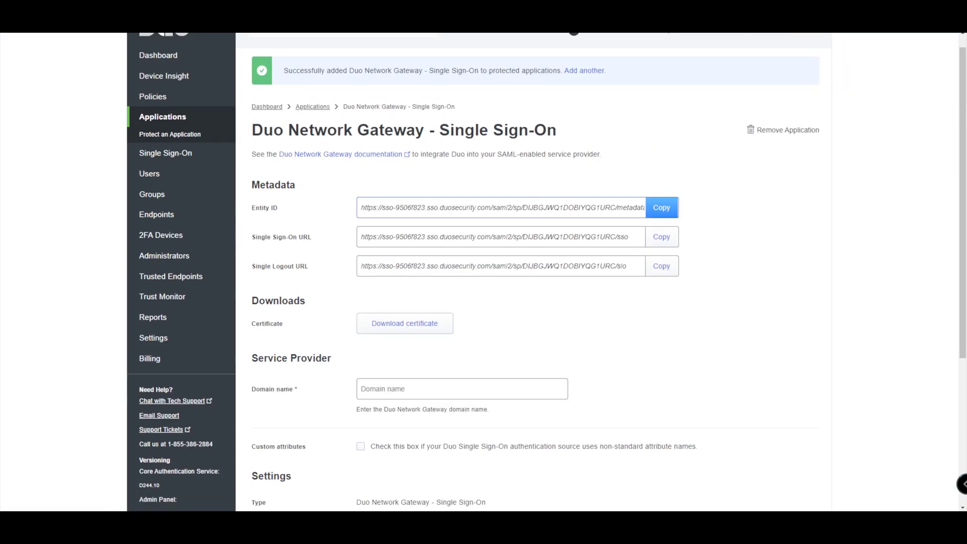
{"action": "left_click", "coordinate": [462, 355]}
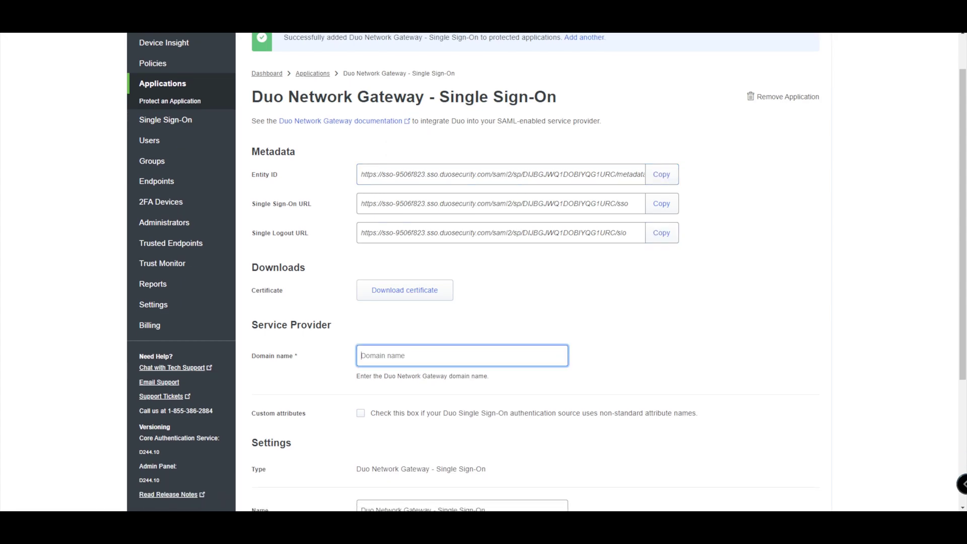
{"action": "type", "text": "portal.networkwizkid.co.uk"}
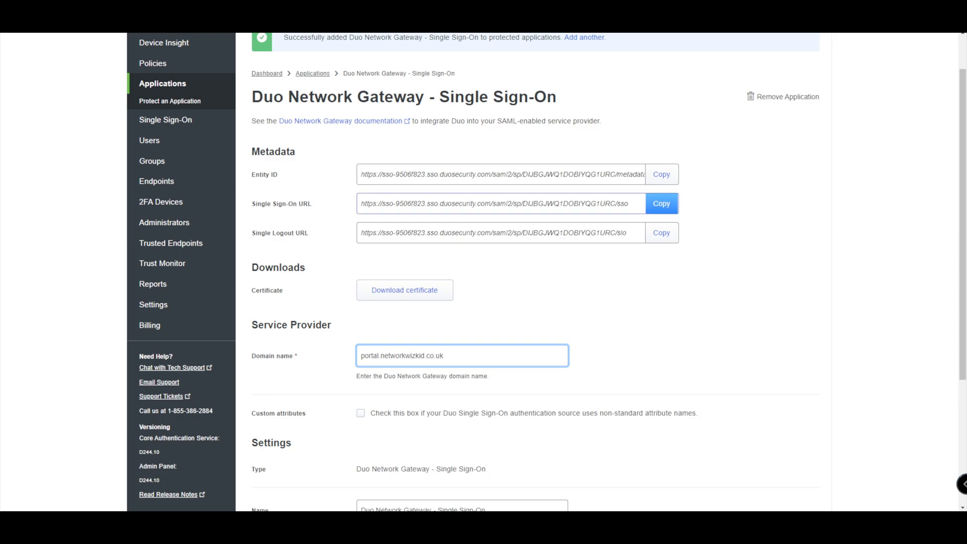
{"action": "scroll", "coordinate": [662, 203], "scroll_direction": "down", "scroll_amount": 1}
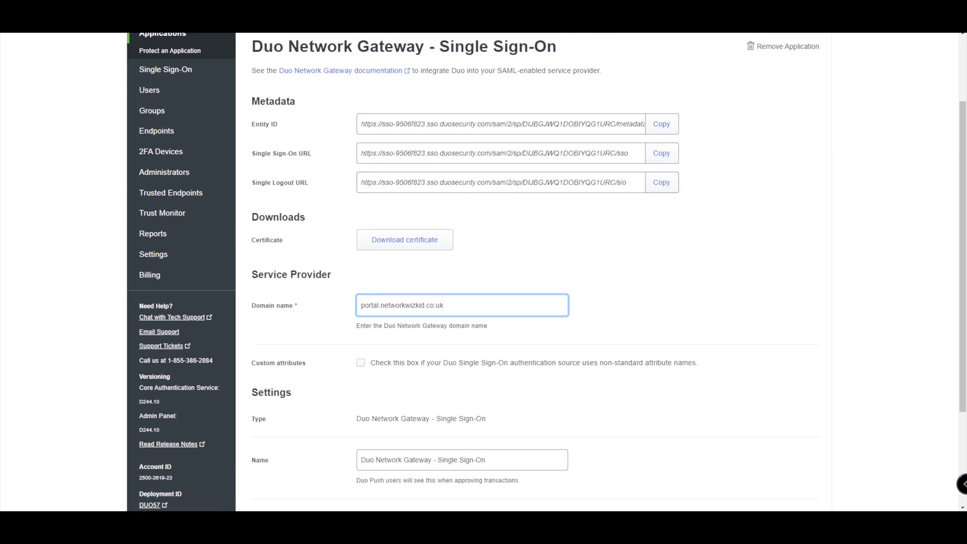
Check the documentation, leaving custom attributes turned off
{"action": "key", "text": "ctrl+Tab"}
{"action": "scroll", "coordinate": [549, 290], "scroll_direction": "down", "scroll_amount": 2}
{"action": "scroll", "coordinate": [547, 272], "scroll_direction": "down", "scroll_amount": 3}
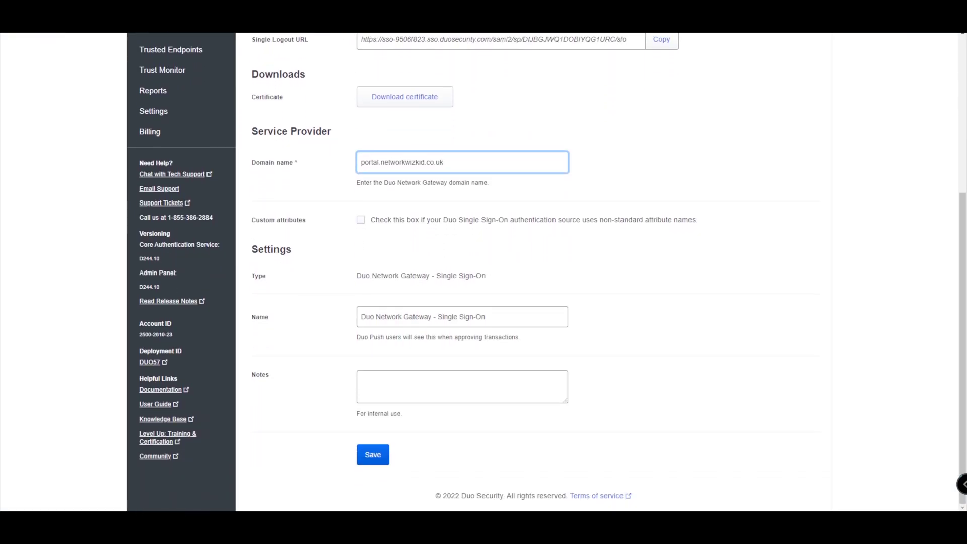
{"action": "key", "text": "Tab"}
{"action": "key", "text": "space"}
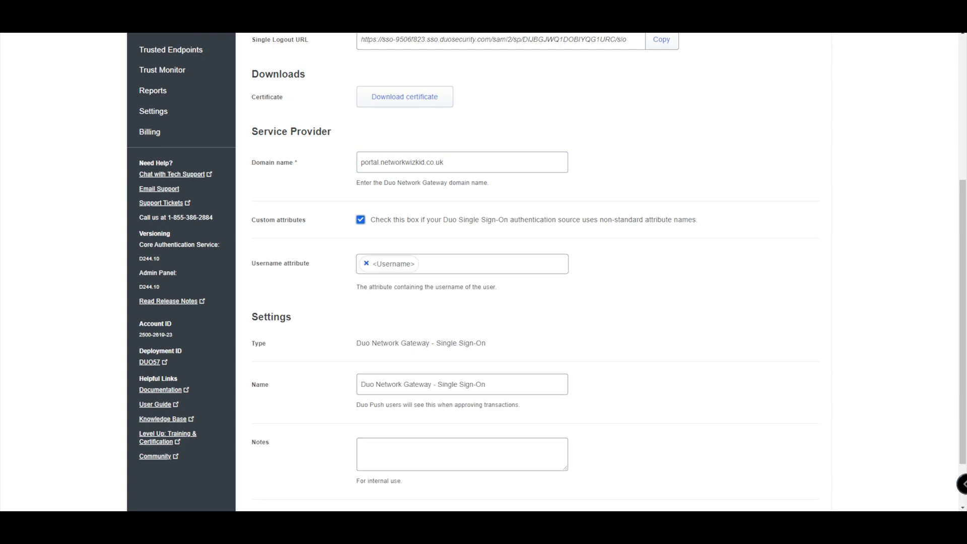
{"action": "key", "text": "space"}
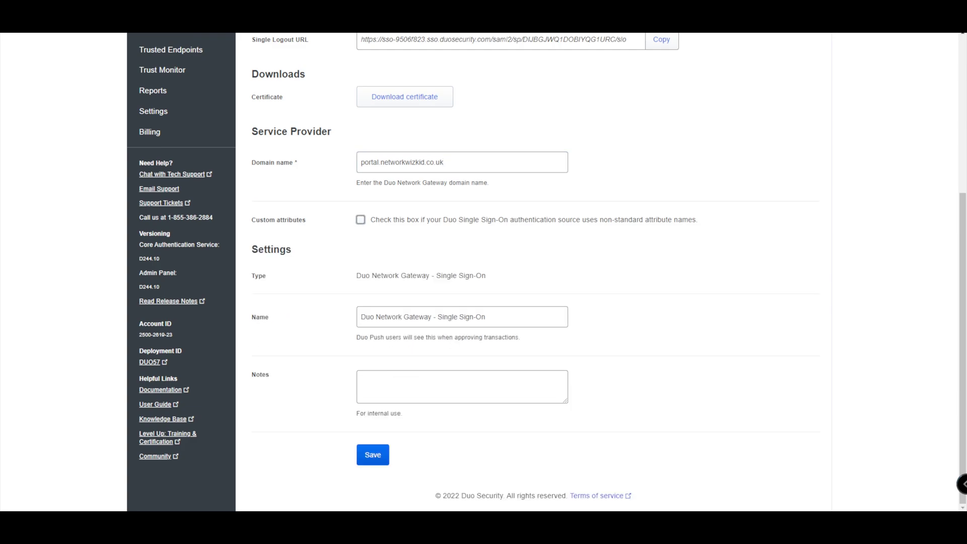
{"action": "scroll", "coordinate": [547, 272], "scroll_direction": "up", "scroll_amount": 1}
{"action": "scroll", "coordinate": [547, 272], "scroll_direction": "down", "scroll_amount": 1}
Replace the application's name with 'DNG Demo'
{"action": "left_click", "coordinate": [485, 317]}
{"action": "key", "text": "ctrl+shift+Left"}
{"action": "key", "text": "ctrl+shift+Left"}
{"action": "key", "text": "ctrl+shift+Left"}
{"action": "key", "text": "ctrl+shift+Left"}
{"action": "key", "text": "ctrl+shift+Left"}
{"action": "key", "text": "ctrl+shift+Left"}
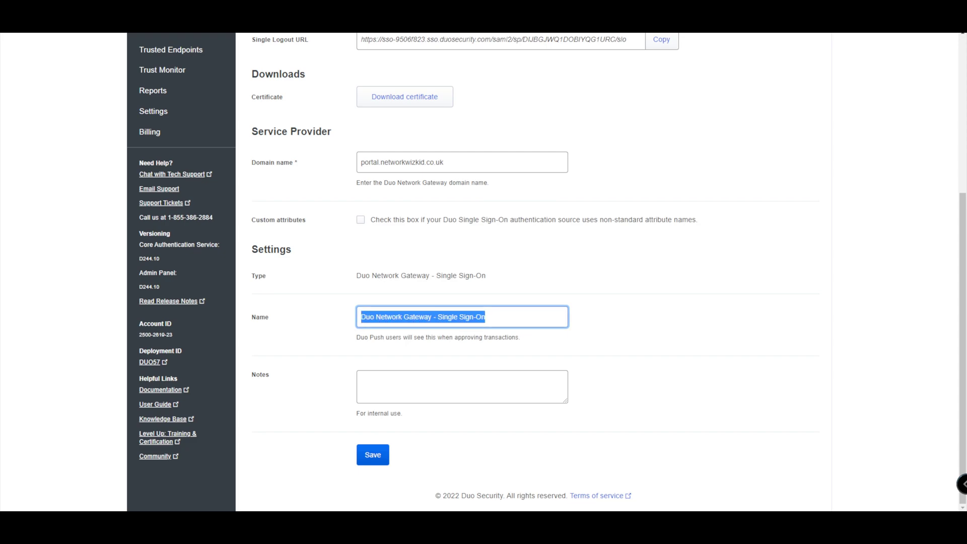
{"action": "type", "text": "DNG Demo"}
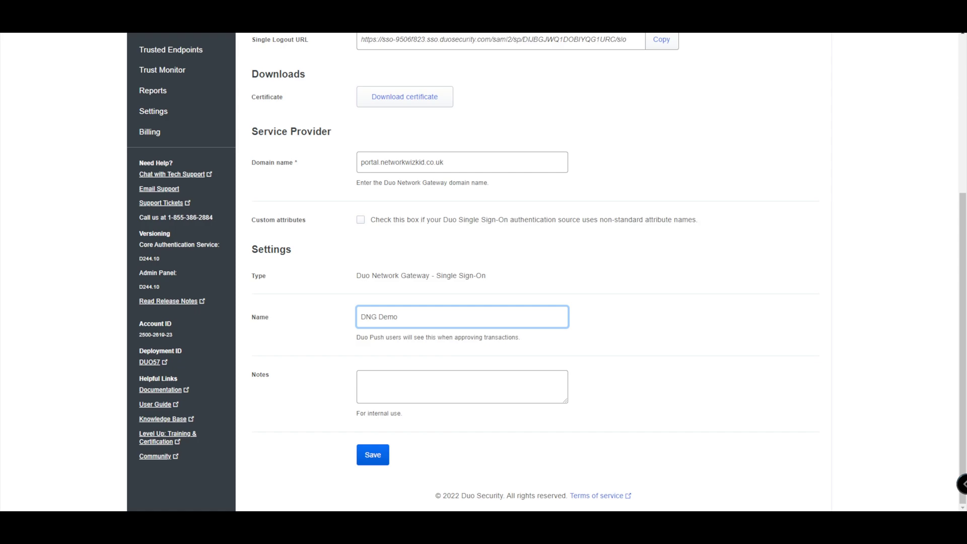
{"action": "scroll", "coordinate": [547, 271], "scroll_direction": "up", "scroll_amount": 3}
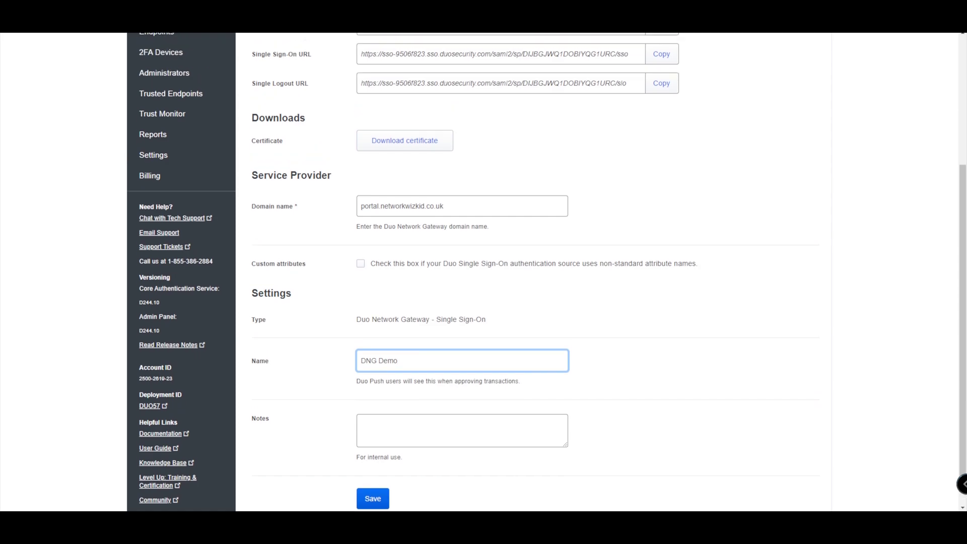
{"action": "scroll", "coordinate": [547, 271], "scroll_direction": "up", "scroll_amount": 2}
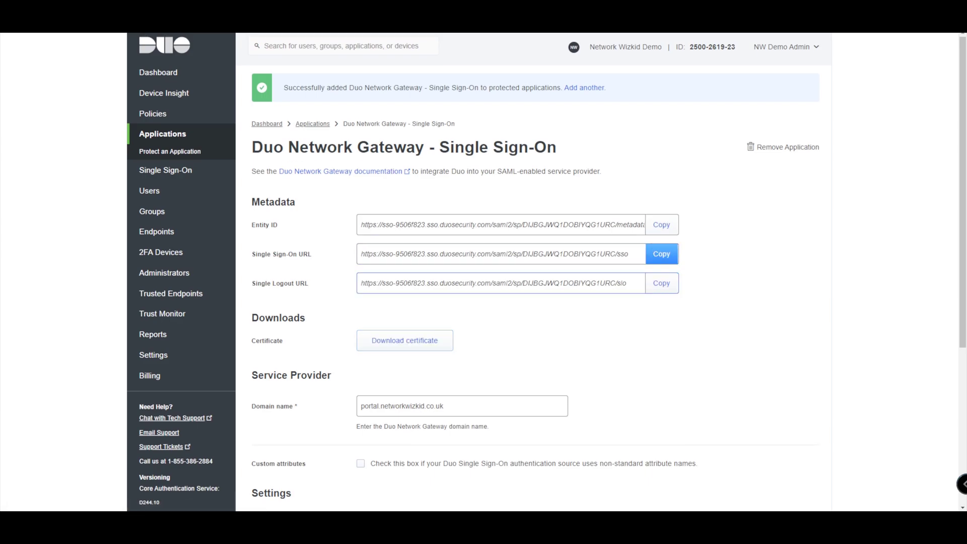
Check the documentation, then save the application as DNG Demo
{"action": "key", "text": "ctrl+Tab"}
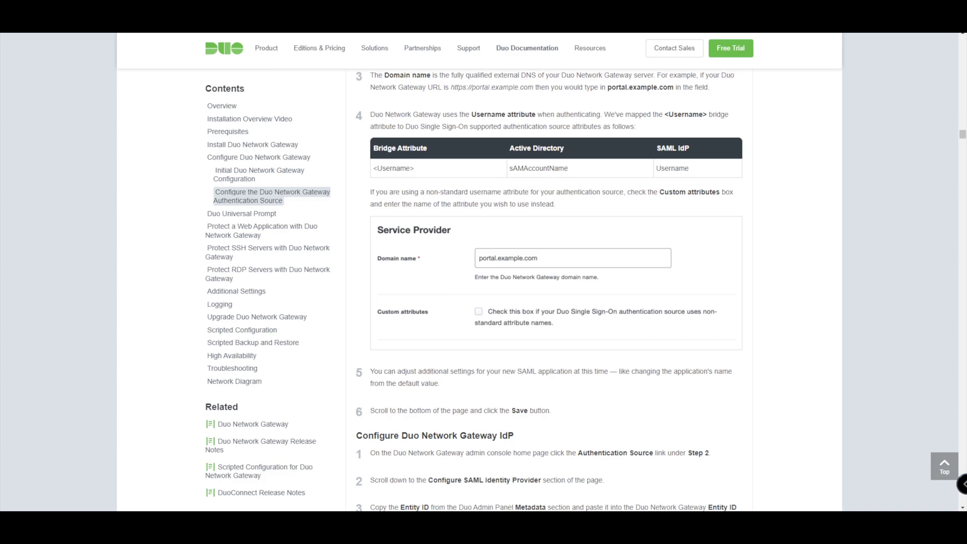
{"action": "scroll", "coordinate": [549, 287], "scroll_direction": "down", "scroll_amount": 3}
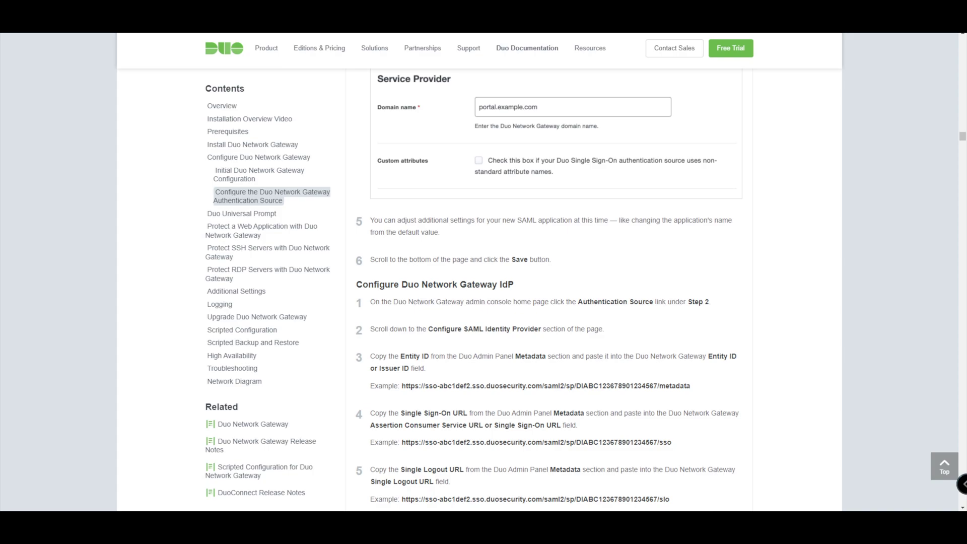
{"action": "key", "text": "ctrl+Tab"}
{"action": "scroll", "coordinate": [547, 272], "scroll_direction": "down", "scroll_amount": 6}
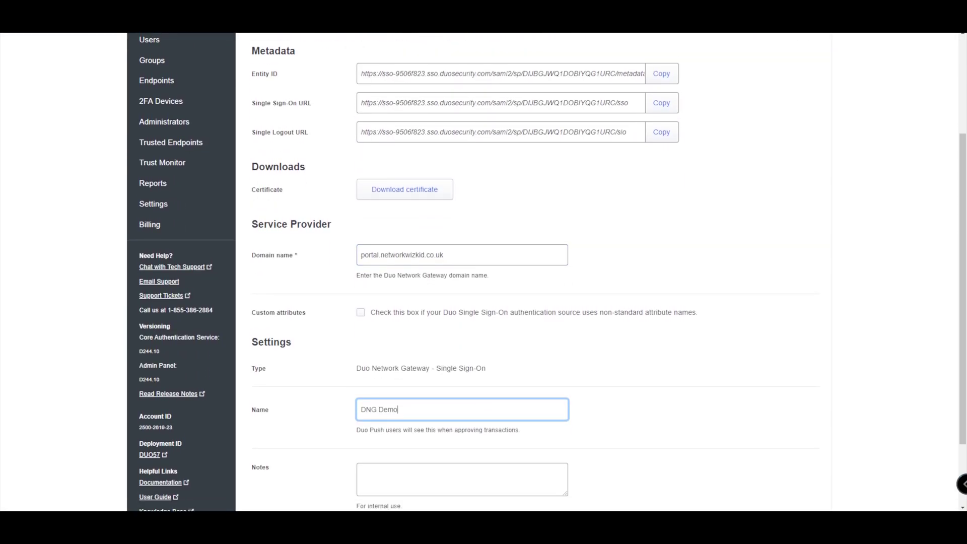
{"action": "left_click", "coordinate": [372, 457]}
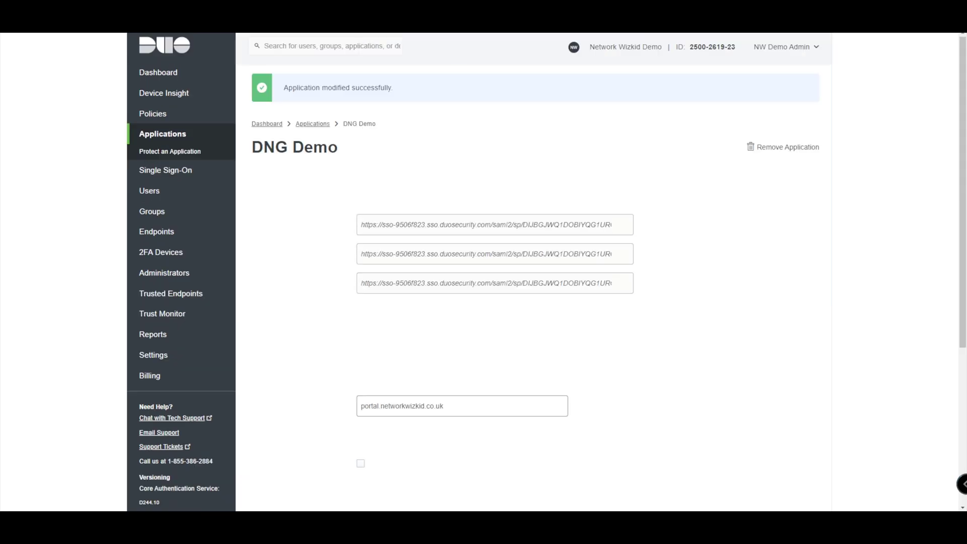
{"action": "scroll", "coordinate": [547, 272], "scroll_direction": "down", "scroll_amount": 5}
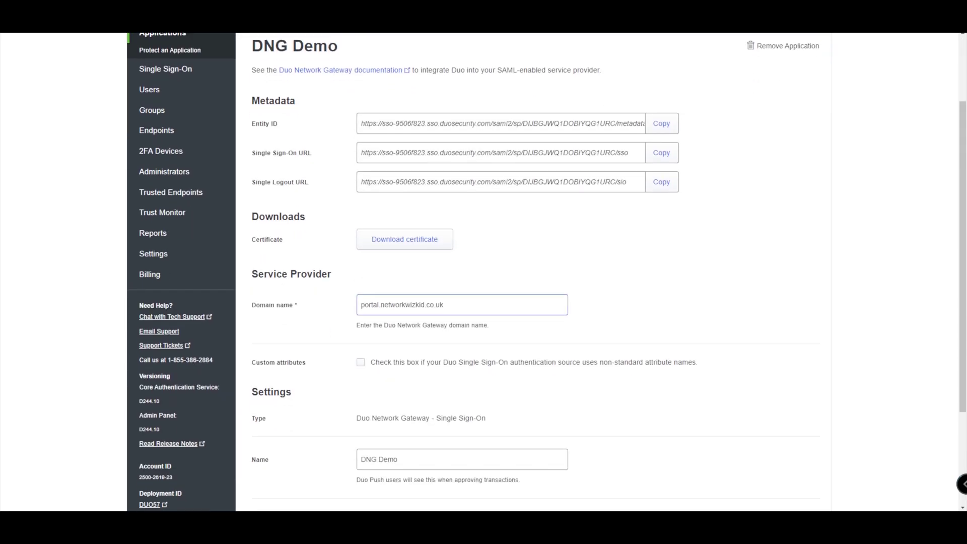
{"action": "scroll", "coordinate": [547, 272], "scroll_direction": "up", "scroll_amount": 2}
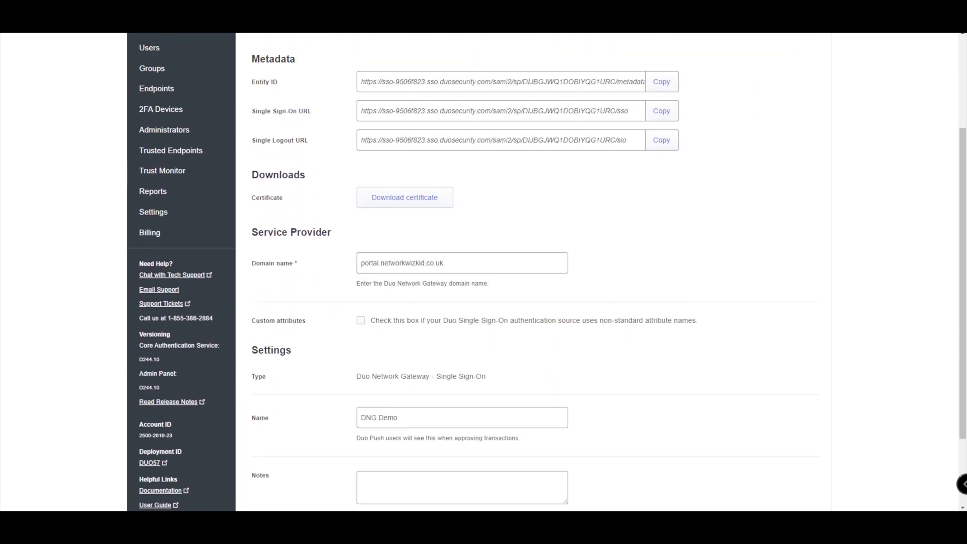
Review the next documentation steps and return to the gateway's Primary Authentication page
{"action": "key", "text": "ctrl+Tab"}
{"action": "scroll", "coordinate": [548, 273], "scroll_direction": "down", "scroll_amount": 1}
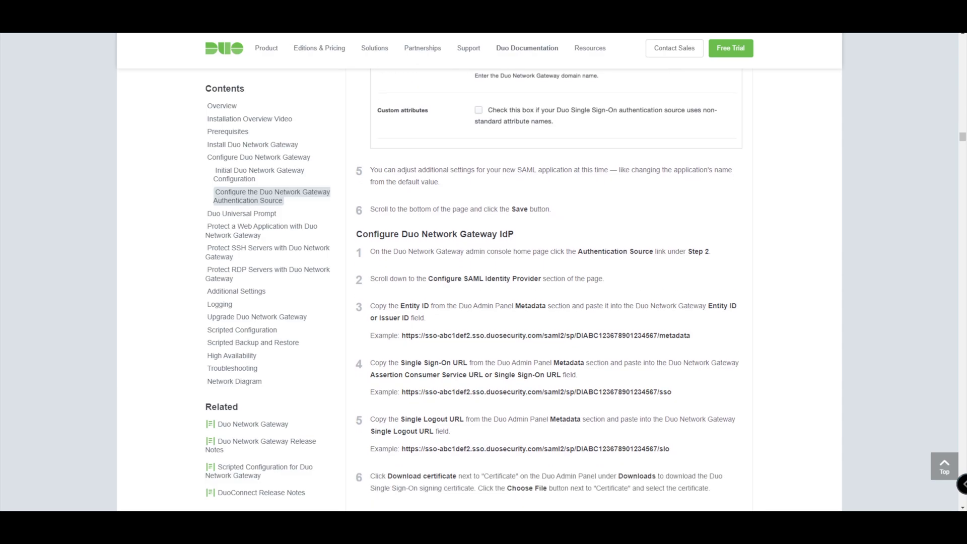
{"action": "scroll", "coordinate": [547, 272], "scroll_direction": "down", "scroll_amount": 1}
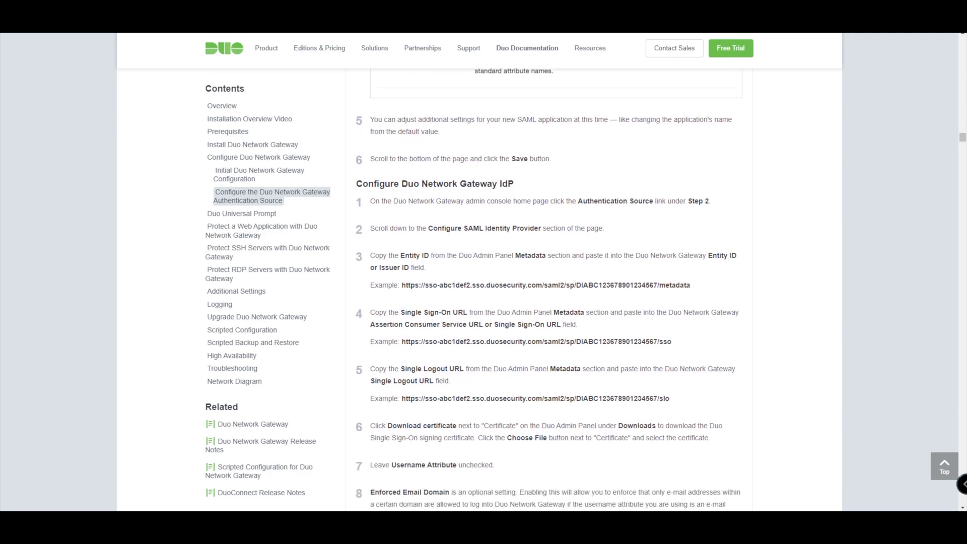
{"action": "key", "text": "ctrl+Tab"}
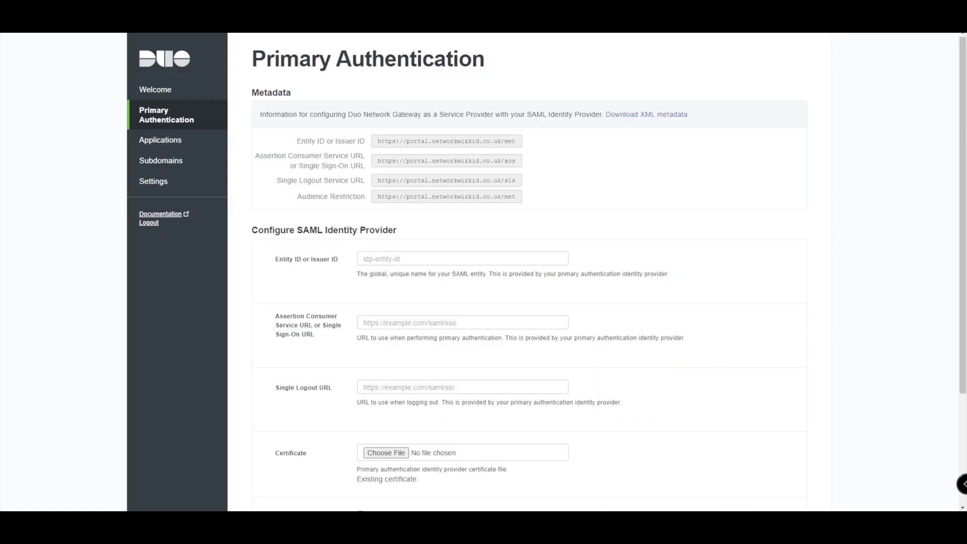
Scroll to the SAML Identity Provider section, then find the gateway IdP steps in the documentation
{"action": "scroll", "coordinate": [547, 272], "scroll_direction": "down", "scroll_amount": 2}
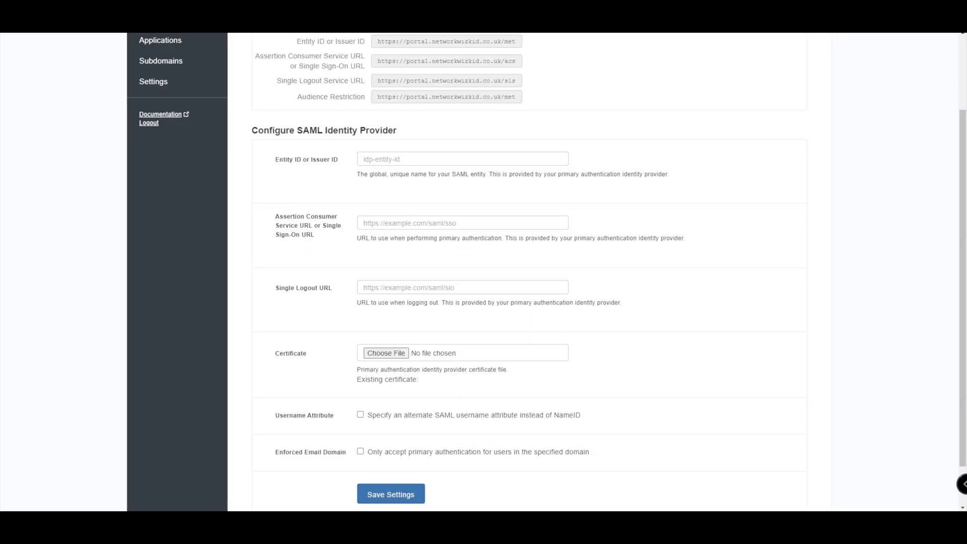
{"action": "key", "text": "ctrl+Tab"}
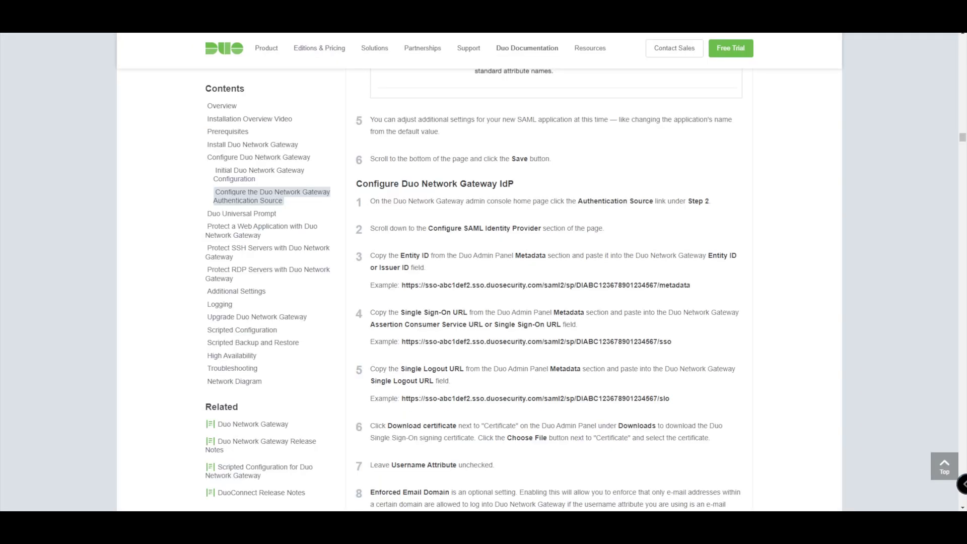
{"action": "left_click_drag", "start_coordinate": [422, 228], "coordinate": [582, 229]}
{"action": "scroll", "coordinate": [581, 228], "scroll_direction": "down", "scroll_amount": 2}
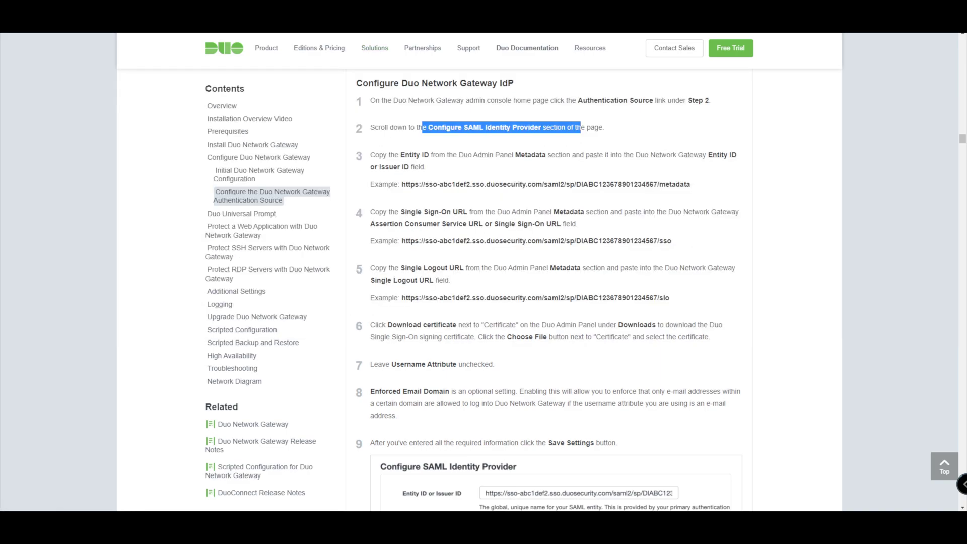
Copy the Duo application's Entity ID and paste it into the gateway's Entity ID field
{"action": "key", "text": "ctrl+Tab"}
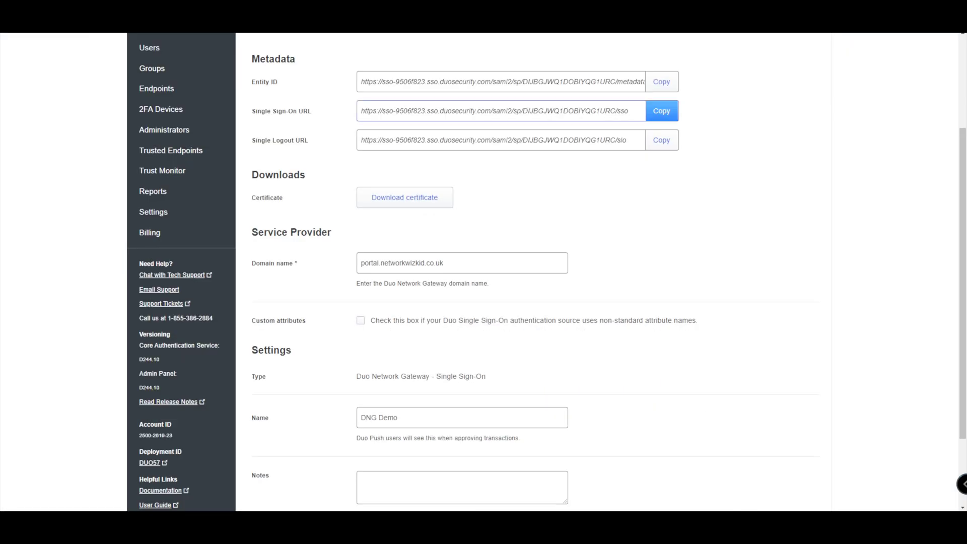
{"action": "left_click", "coordinate": [661, 81]}
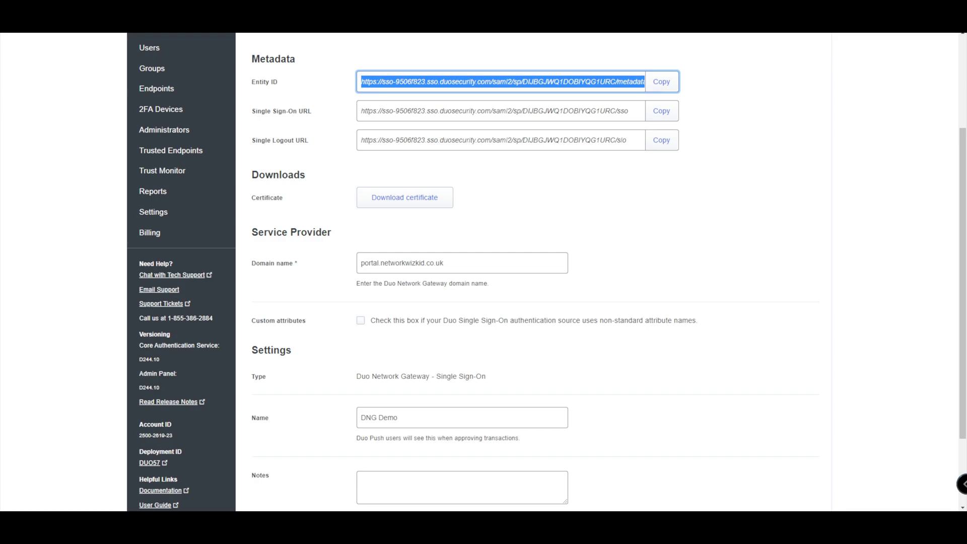
{"action": "key", "text": "ctrl+Tab"}
{"action": "left_click", "coordinate": [407, 159]}
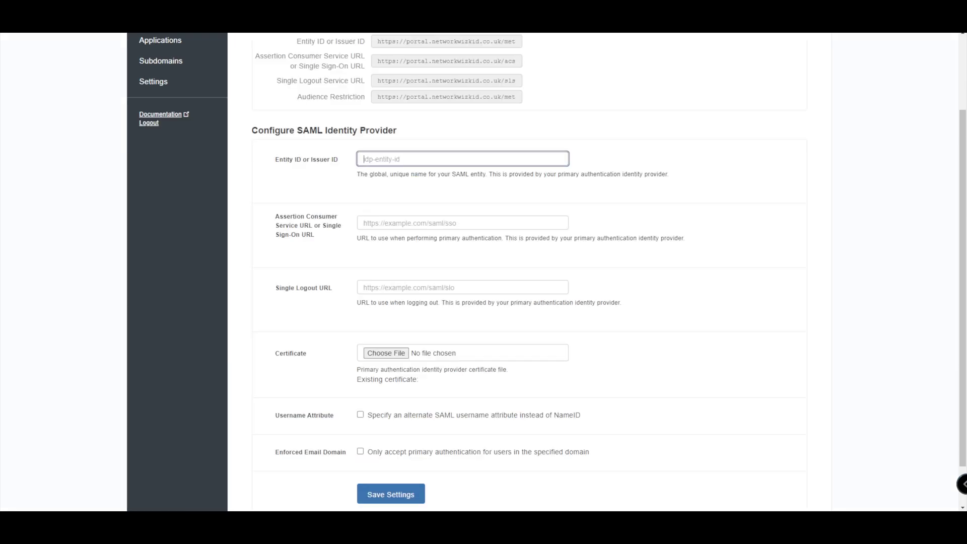
{"action": "right_click", "coordinate": [407, 160]}
{"action": "left_click", "coordinate": [434, 239]}
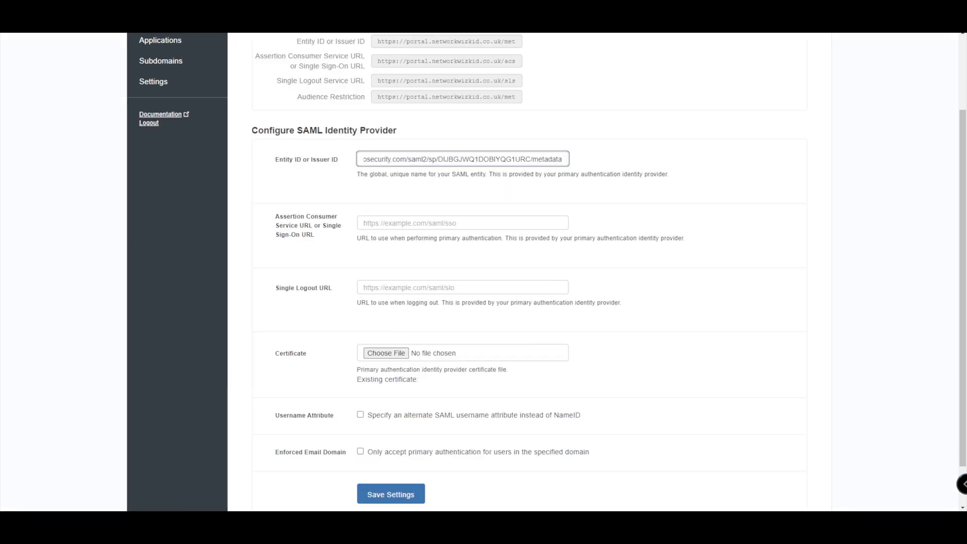
{"action": "key", "text": "ctrl+Tab"}
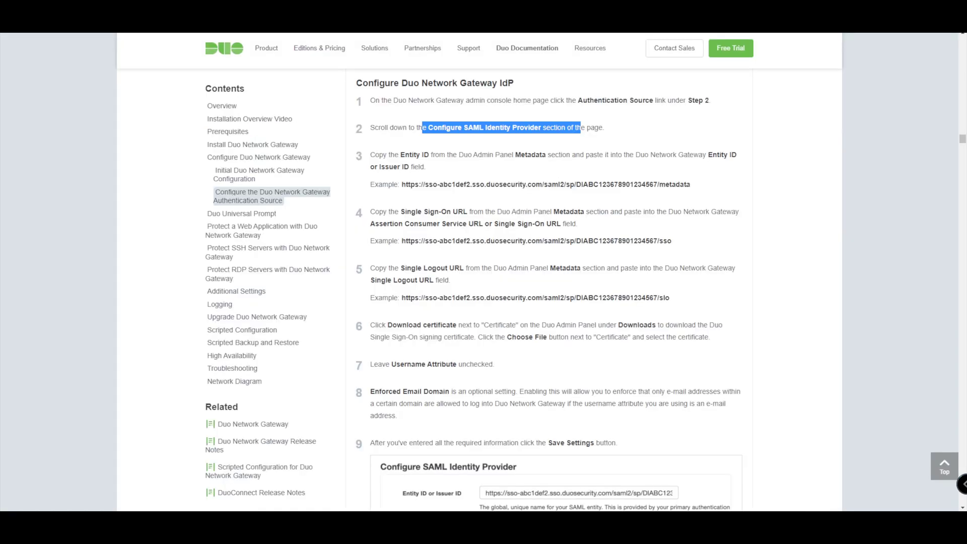
{"action": "scroll", "coordinate": [549, 289], "scroll_direction": "down", "scroll_amount": 1}
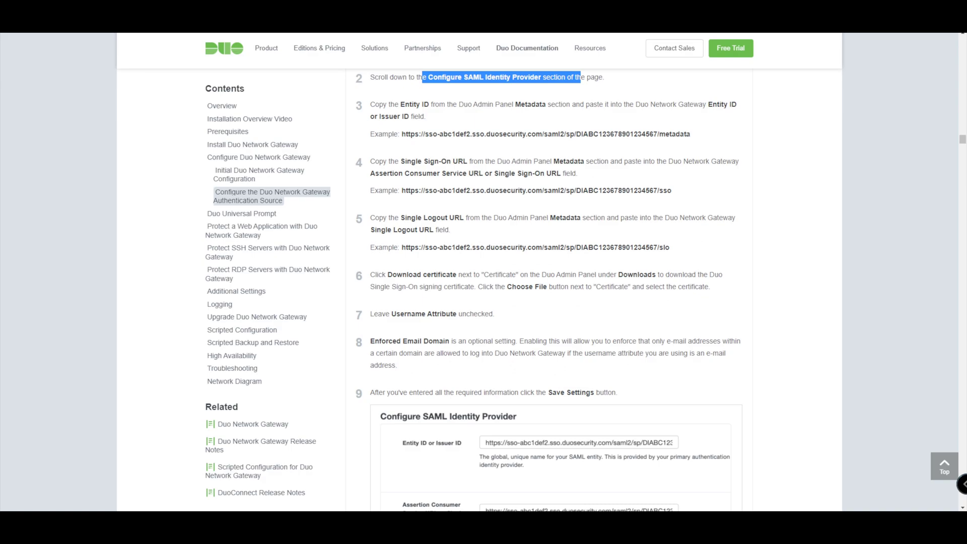
{"action": "scroll", "coordinate": [549, 290], "scroll_direction": "down", "scroll_amount": 2}
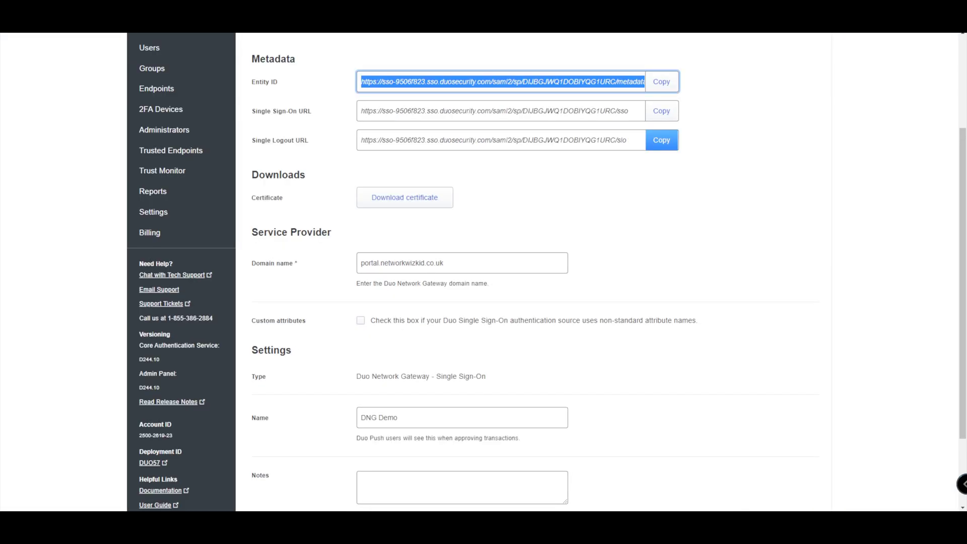
Paste Duo's Single Sign-On URL into the gateway's Assertion Consumer Service URL field
{"action": "left_click", "coordinate": [662, 111]}
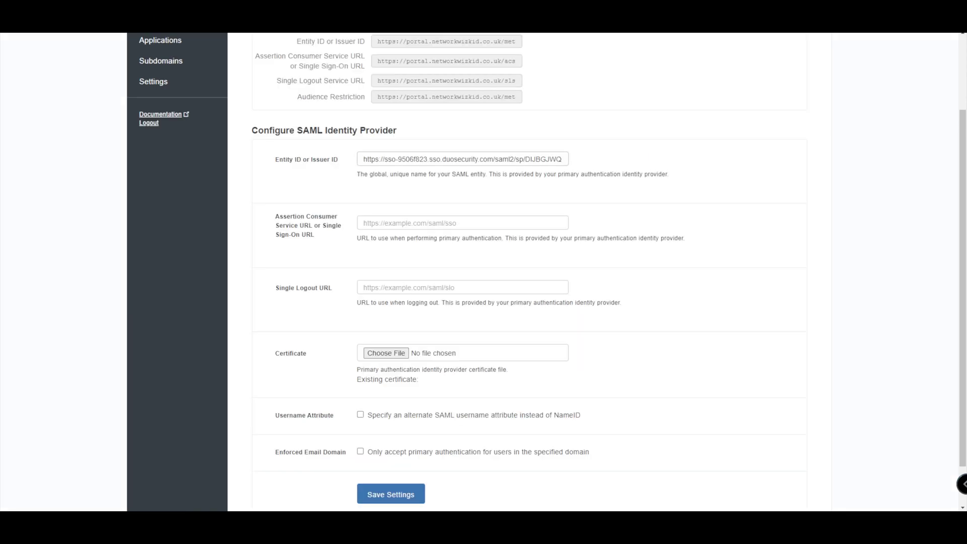
{"action": "left_click", "coordinate": [463, 223]}
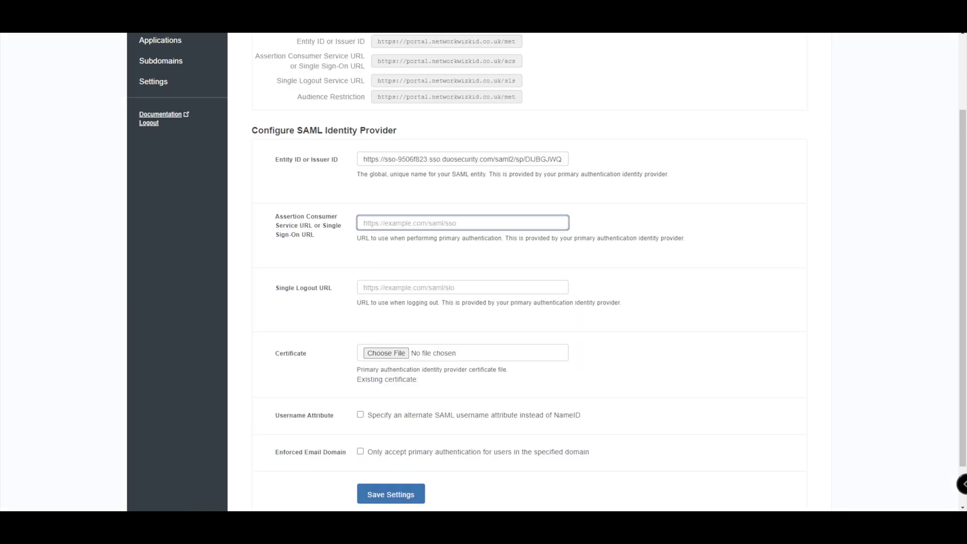
{"action": "right_click", "coordinate": [392, 222]}
{"action": "left_click", "coordinate": [419, 297]}
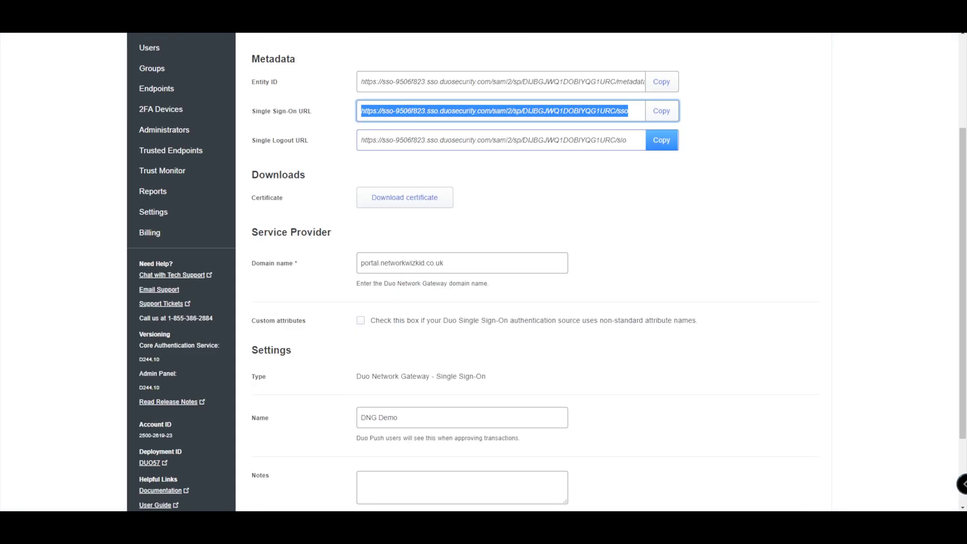
Paste Duo's Single Logout URL into the gateway, then download the DNG Demo.crt certificate
{"action": "left_click", "coordinate": [662, 140]}
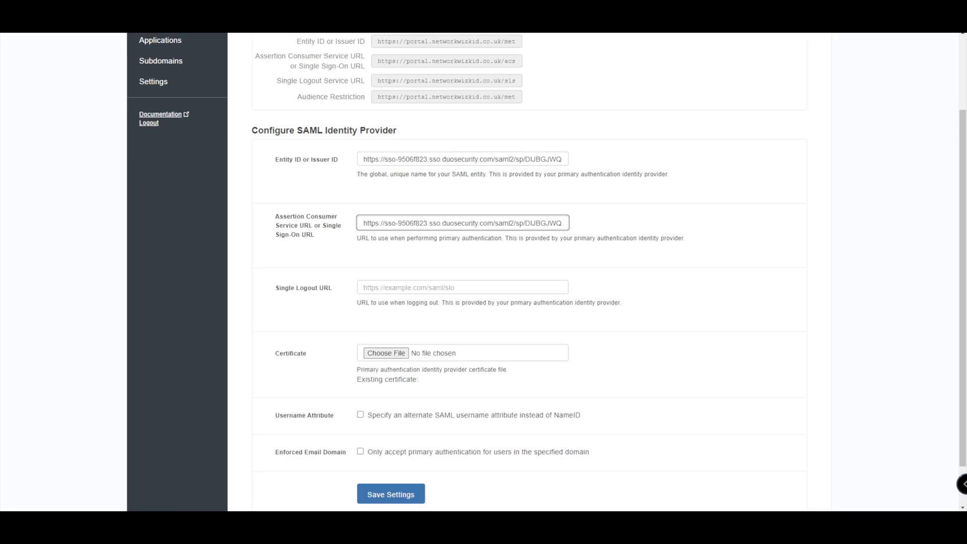
{"action": "right_click", "coordinate": [427, 290]}
{"action": "left_click", "coordinate": [452, 366]}
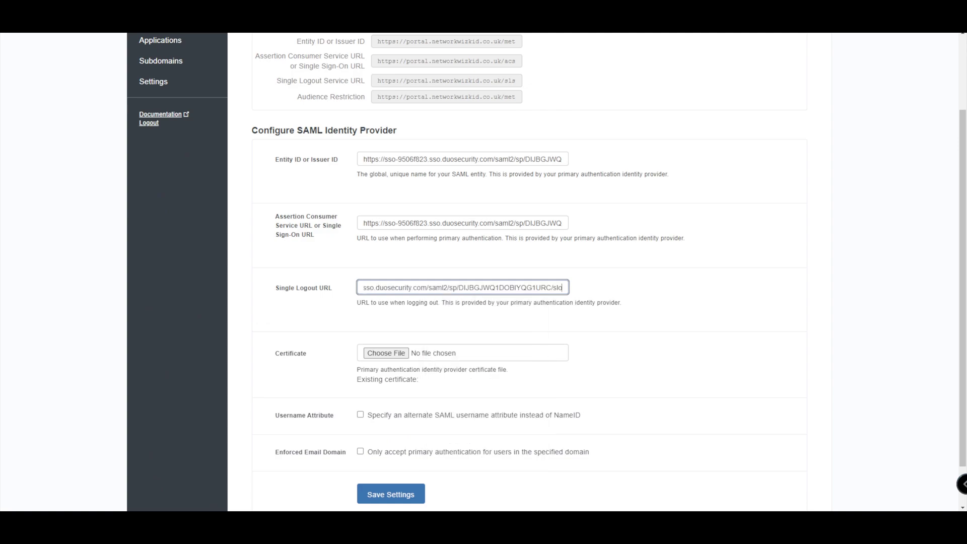
{"action": "scroll", "coordinate": [484, 272], "scroll_direction": "down", "scroll_amount": 1}
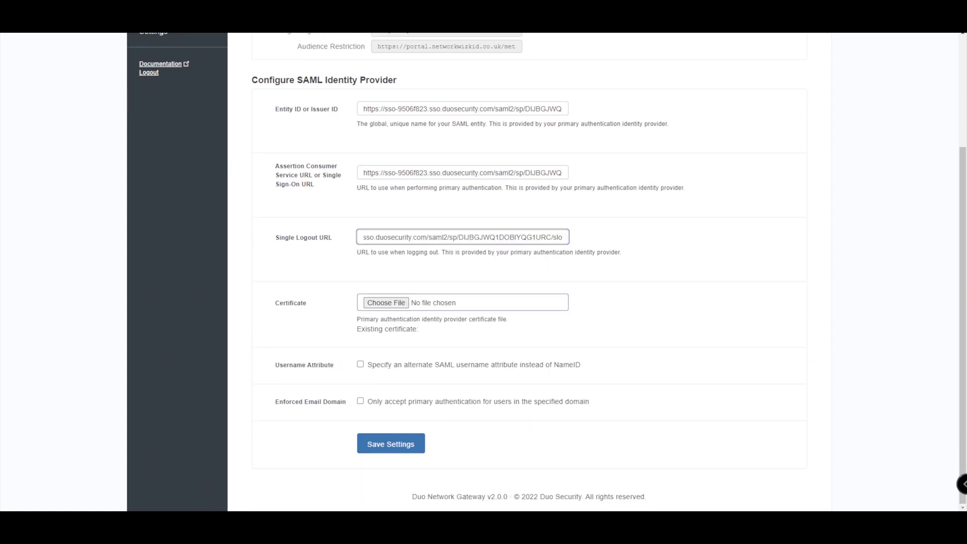
{"action": "key", "text": "ctrl+Tab"}
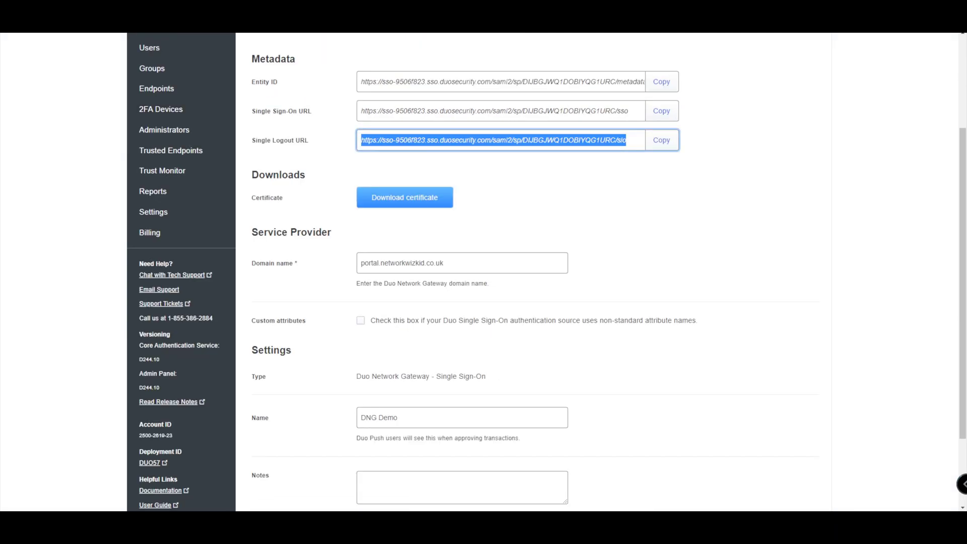
{"action": "left_click", "coordinate": [405, 197]}
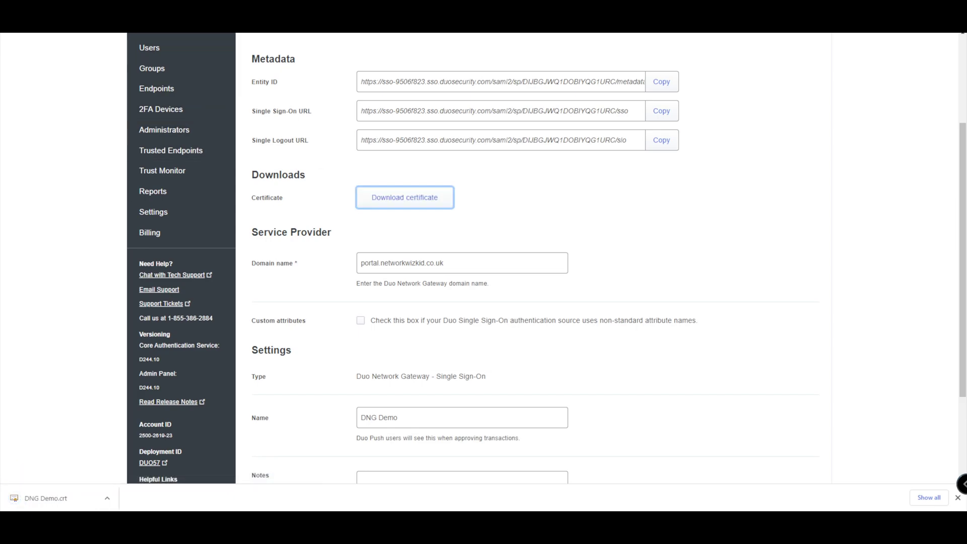
Attach DNG Demo.crt as the gateway's identity provider certificate, then check the remaining documentation steps
{"action": "key", "text": "ctrl+Tab"}
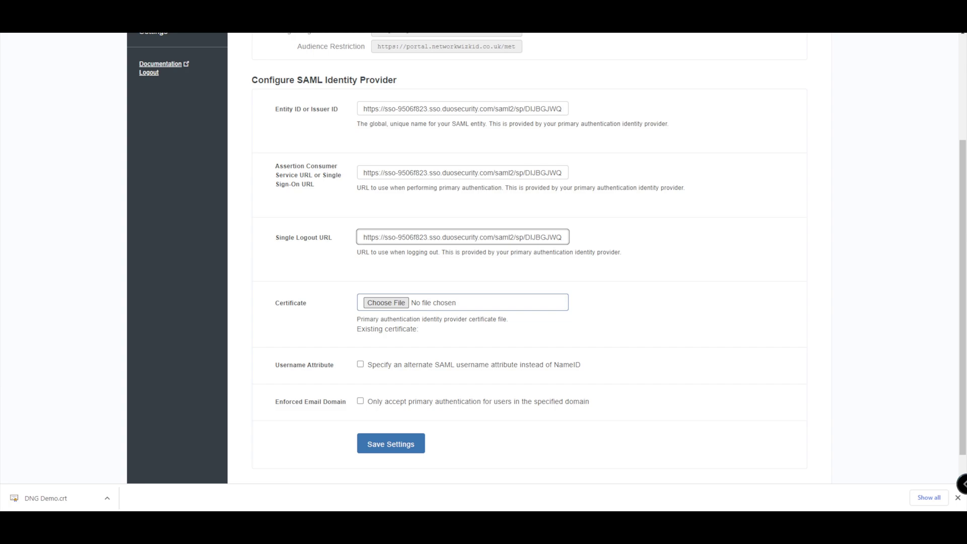
{"action": "left_click_drag", "start_coordinate": [45, 498], "coordinate": [463, 303]}
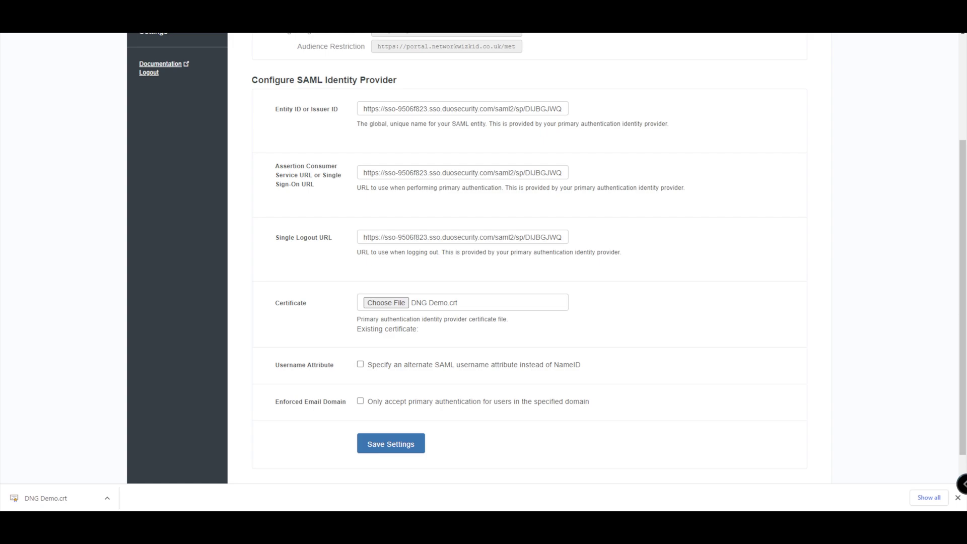
{"action": "scroll", "coordinate": [547, 253], "scroll_direction": "down", "scroll_amount": 1}
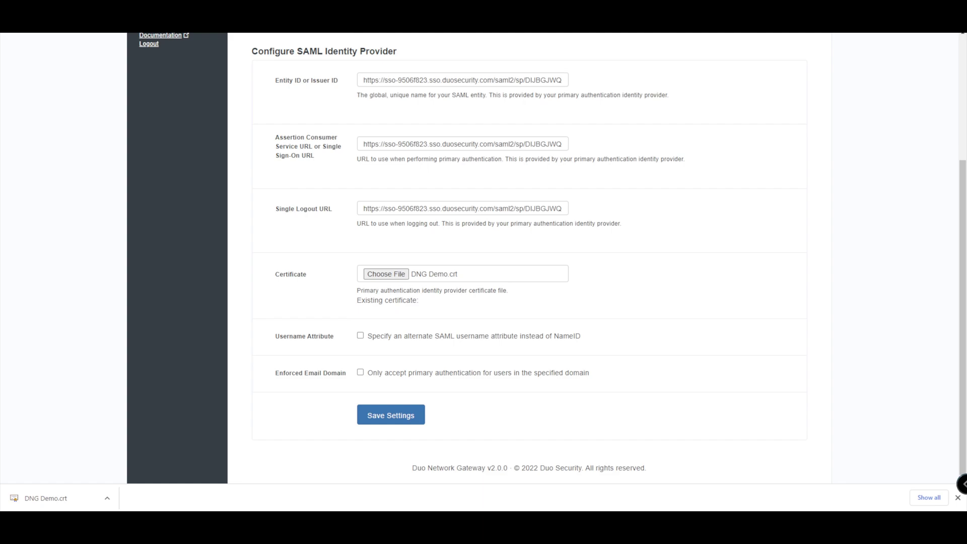
{"action": "key", "text": "ctrl+Tab"}
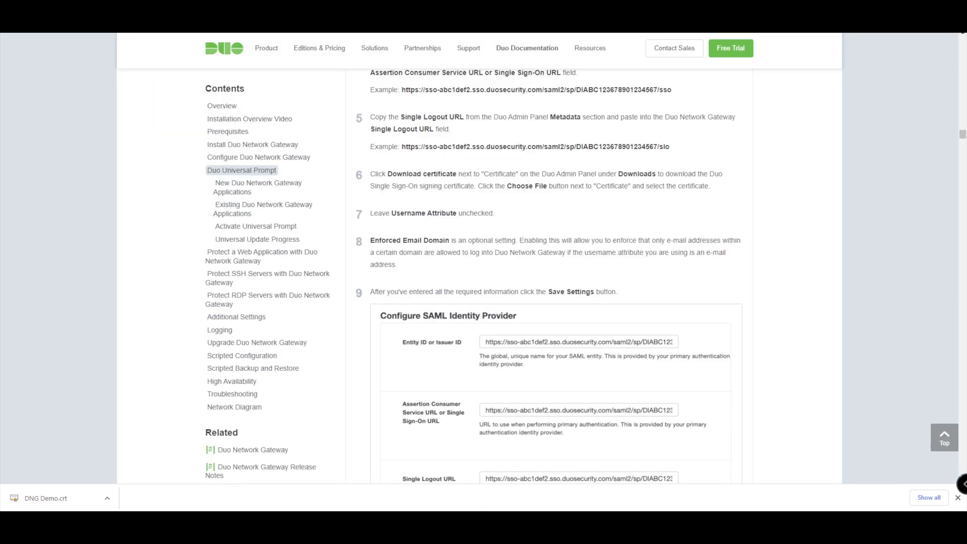
{"action": "scroll", "coordinate": [549, 277], "scroll_direction": "down", "scroll_amount": 1}
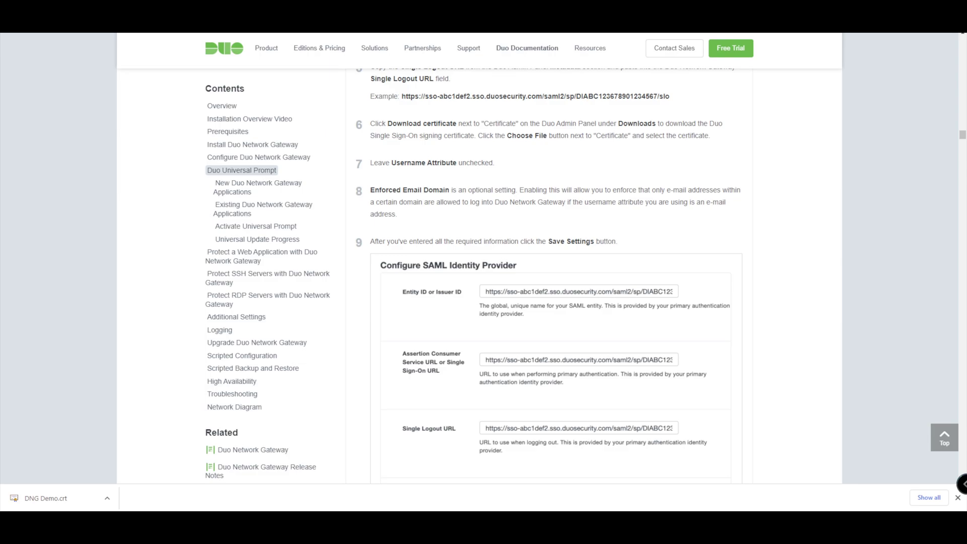
{"action": "scroll", "coordinate": [549, 269], "scroll_direction": "down", "scroll_amount": 1}
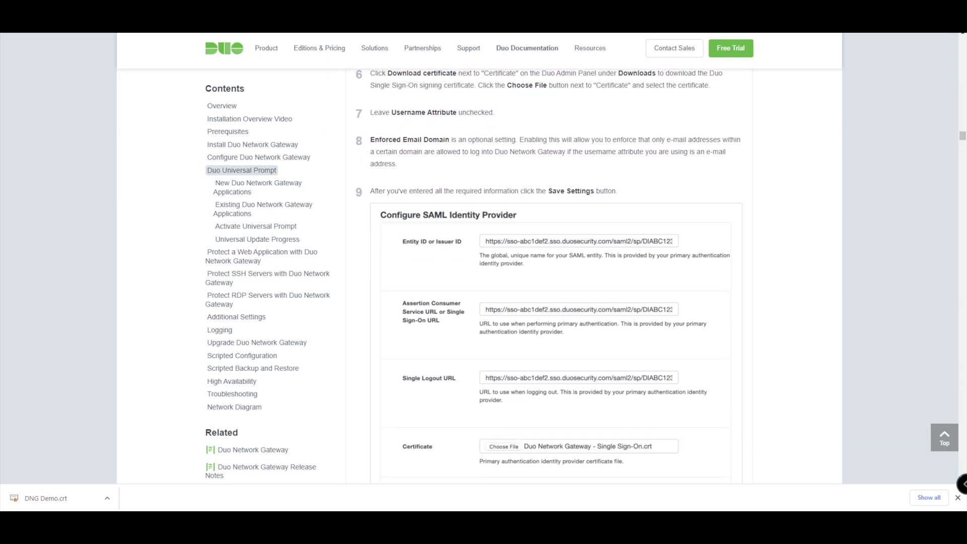
{"action": "key", "text": "ctrl+shift+Tab"}
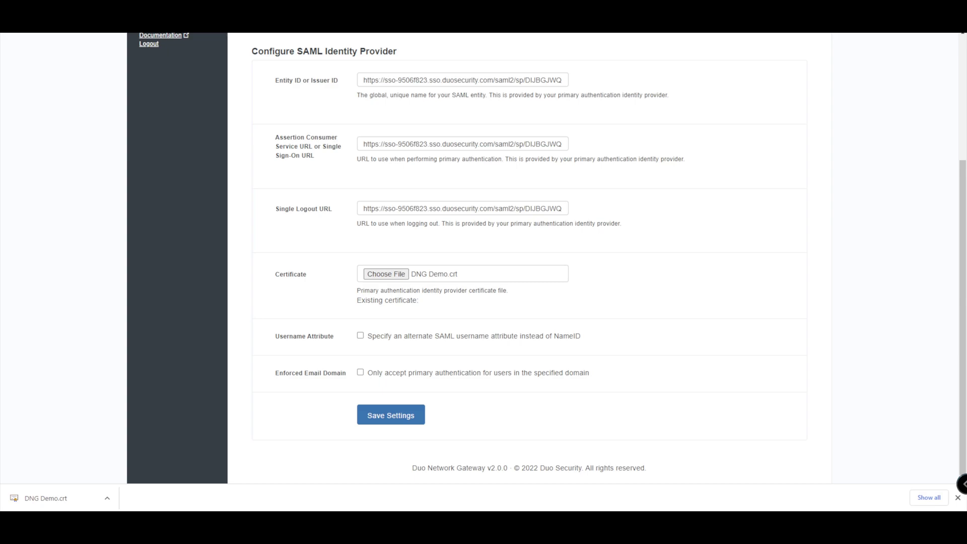
{"action": "key", "text": "ctrl+Tab"}
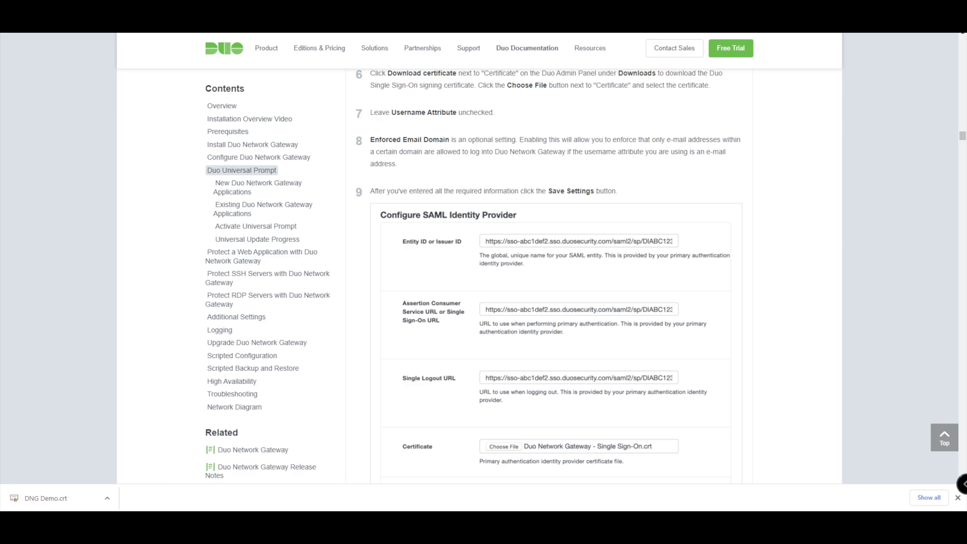
{"action": "scroll", "coordinate": [549, 267], "scroll_direction": "down", "scroll_amount": 3}
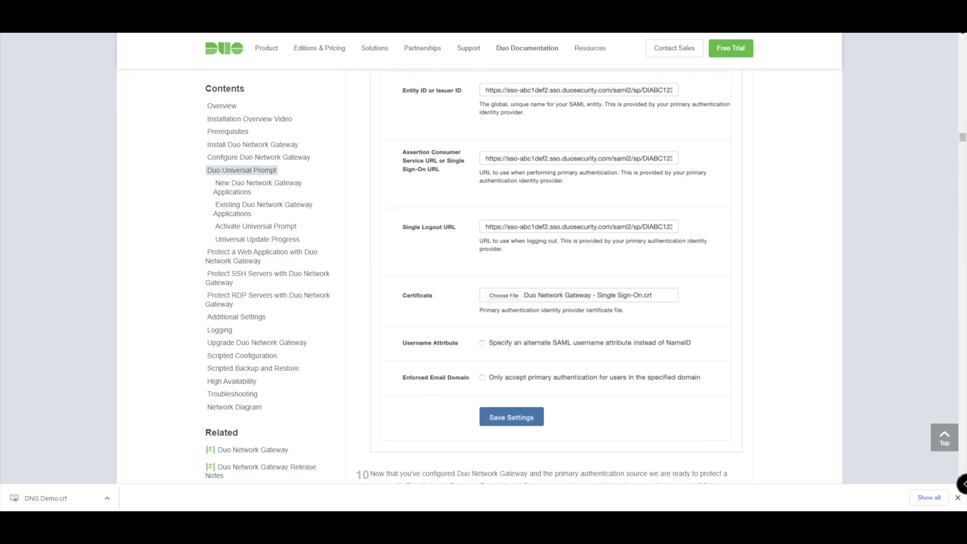
{"action": "scroll", "coordinate": [549, 267], "scroll_direction": "down", "scroll_amount": 2}
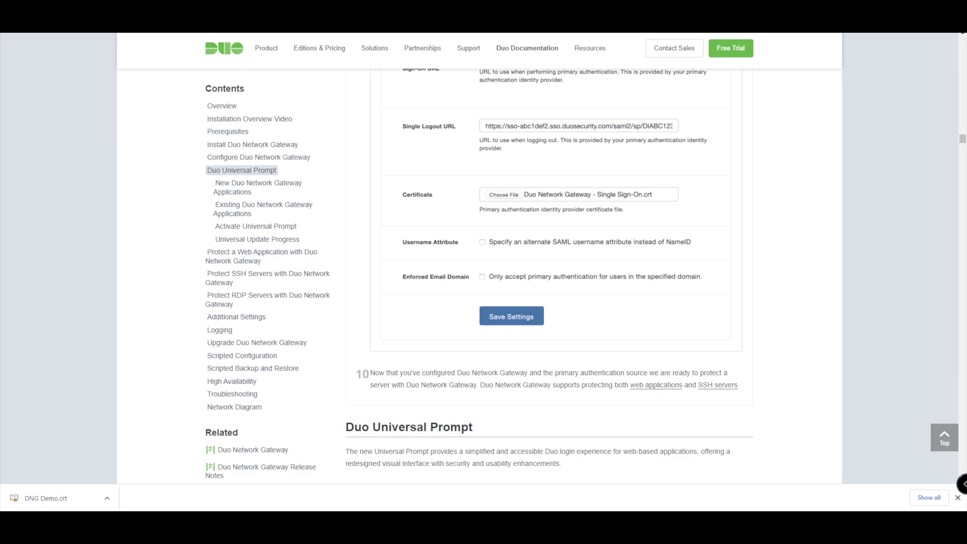
{"action": "scroll", "coordinate": [549, 276], "scroll_direction": "down", "scroll_amount": 1}
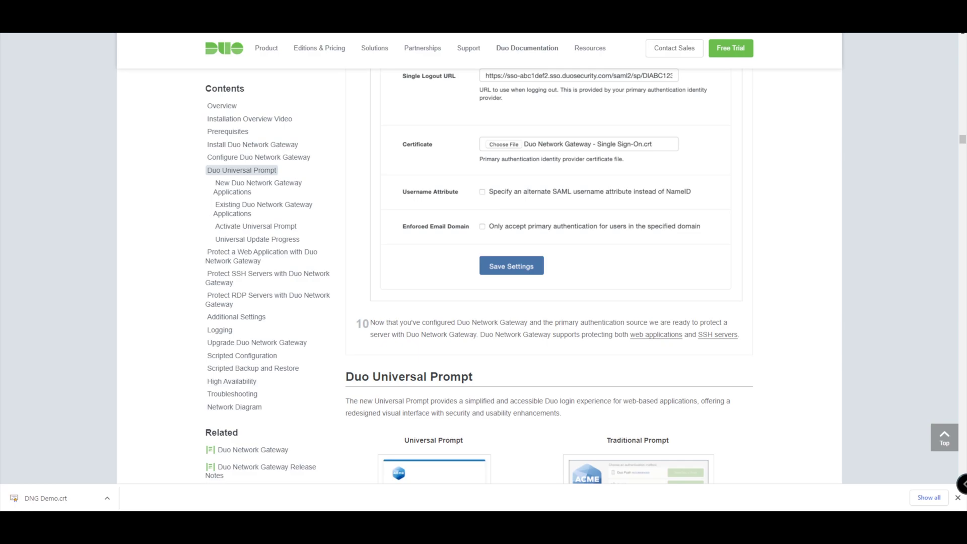
{"action": "key", "text": "ctrl+Tab"}
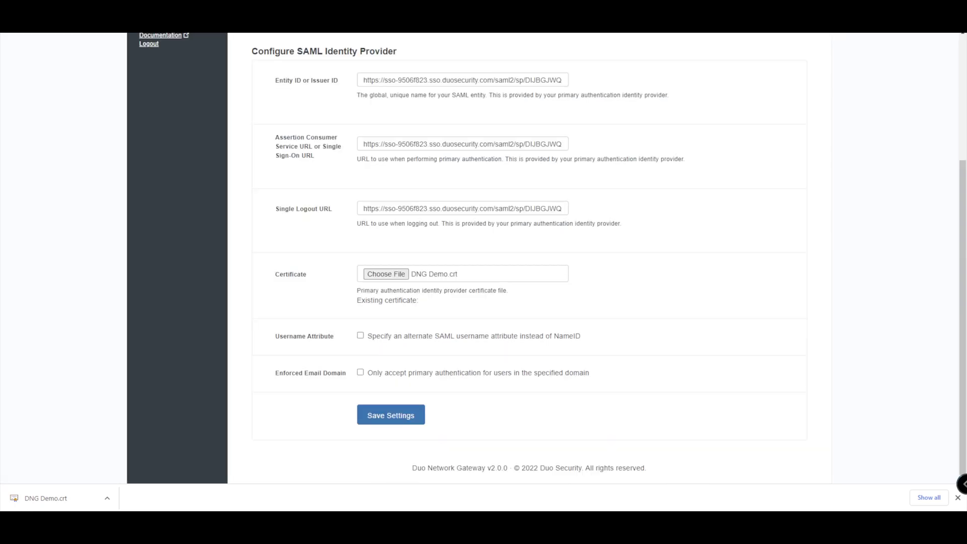
Save the Duo Network Gateway SAML identity provider settings
{"action": "left_click", "coordinate": [391, 415]}
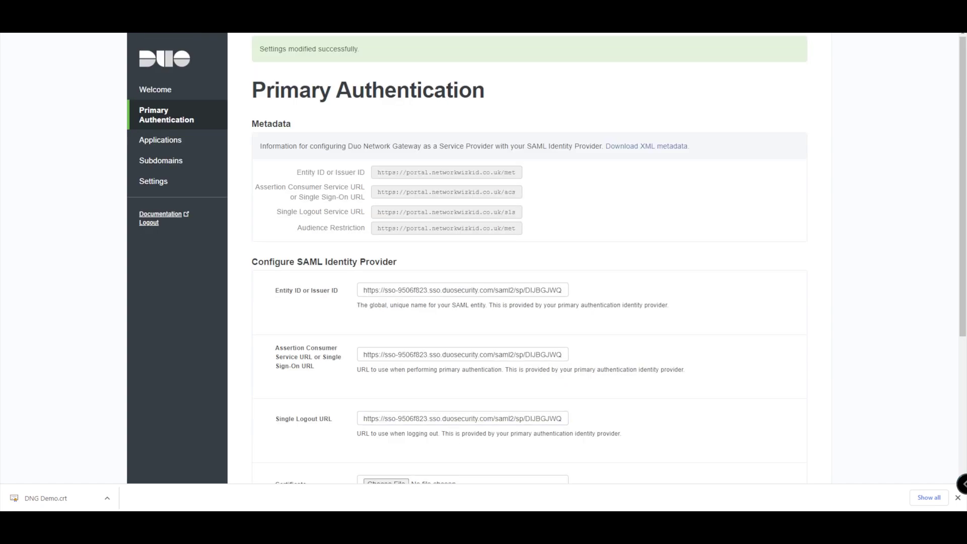
{"action": "scroll", "coordinate": [529, 257], "scroll_direction": "down", "scroll_amount": 4}
{"action": "scroll", "coordinate": [529, 257], "scroll_direction": "up", "scroll_amount": 3}
{"action": "scroll", "coordinate": [529, 257], "scroll_direction": "down", "scroll_amount": 3}
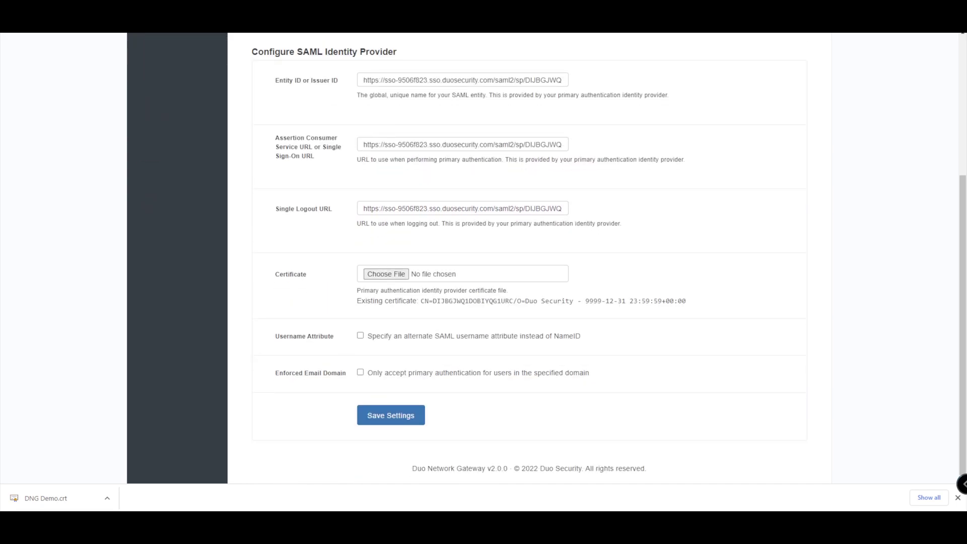
Check that the uploaded Duo Security certificate is listed as the existing certificate, then return to the documentation
{"action": "left_click_drag", "start_coordinate": [398, 300], "coordinate": [356, 301]}
{"action": "triple_click", "coordinate": [368, 301]}
{"action": "left_click", "coordinate": [368, 300]}
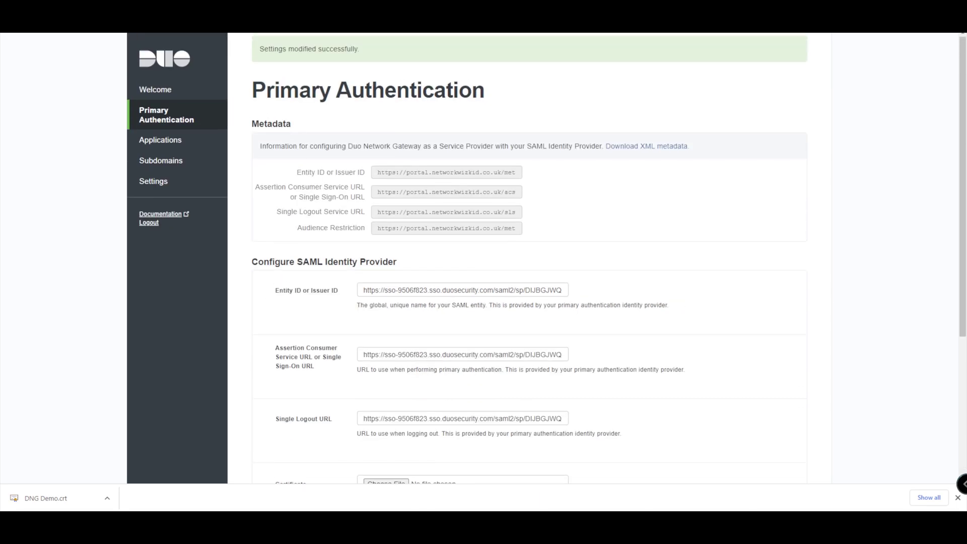
{"action": "key", "text": "ctrl+Tab"}
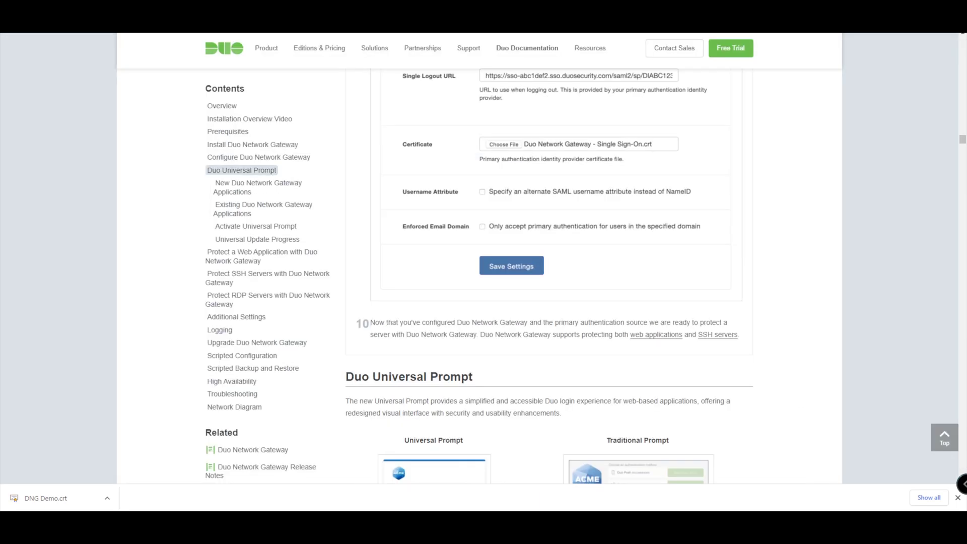
Read the Universal Prompt sections of the Duo guide, then return to the gateway's Primary Authentication page
{"action": "scroll", "coordinate": [549, 276], "scroll_direction": "down", "scroll_amount": 8}
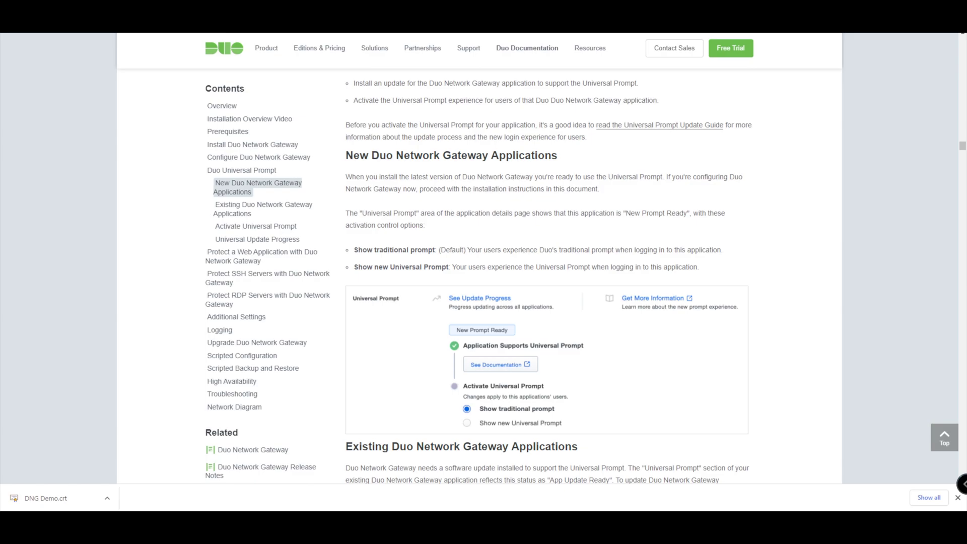
{"action": "scroll", "coordinate": [549, 282], "scroll_direction": "down", "scroll_amount": 1}
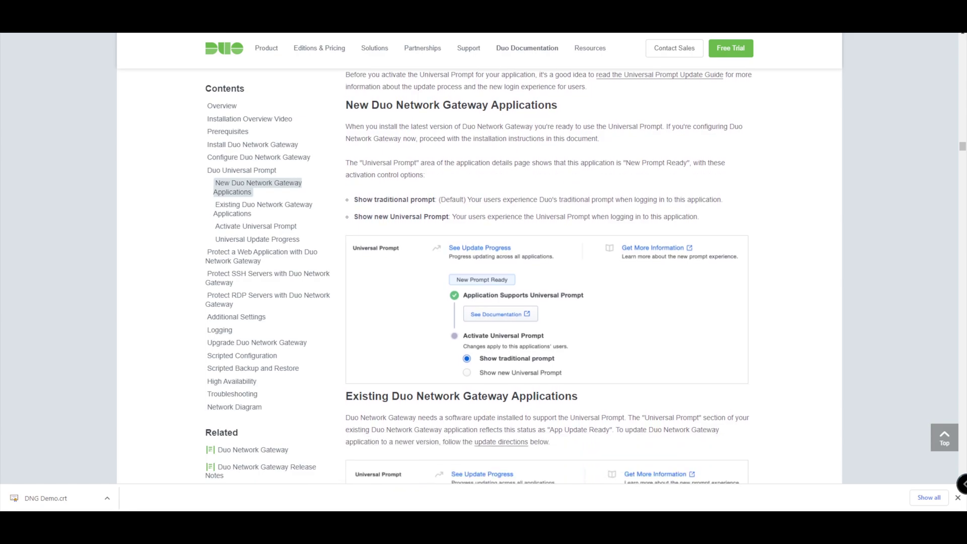
{"action": "scroll", "coordinate": [550, 277], "scroll_direction": "up", "scroll_amount": 3}
{"action": "scroll", "coordinate": [549, 277], "scroll_direction": "down", "scroll_amount": 2}
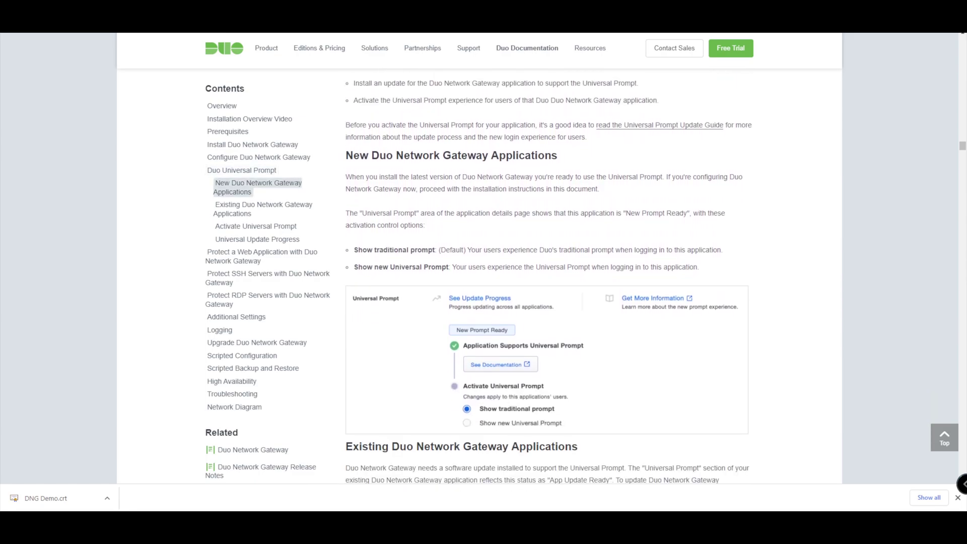
{"action": "scroll", "coordinate": [549, 277], "scroll_direction": "down", "scroll_amount": 2}
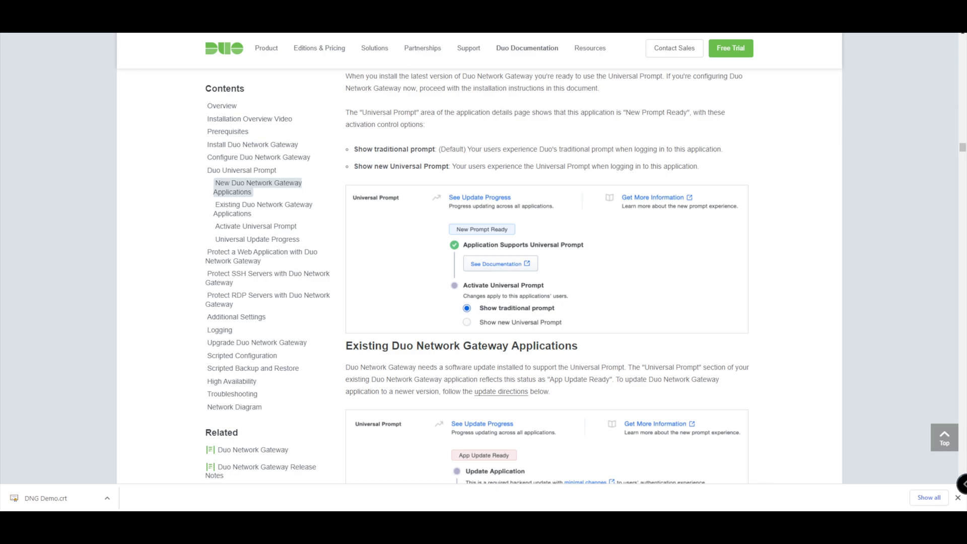
{"action": "scroll", "coordinate": [547, 277], "scroll_direction": "down", "scroll_amount": 3}
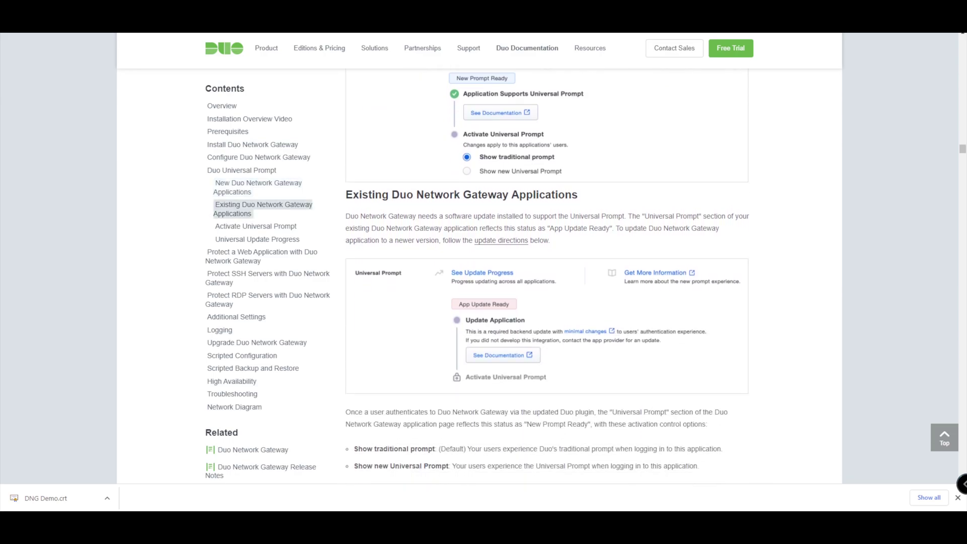
{"action": "scroll", "coordinate": [548, 277], "scroll_direction": "up", "scroll_amount": 3}
{"action": "scroll", "coordinate": [547, 277], "scroll_direction": "up", "scroll_amount": 1}
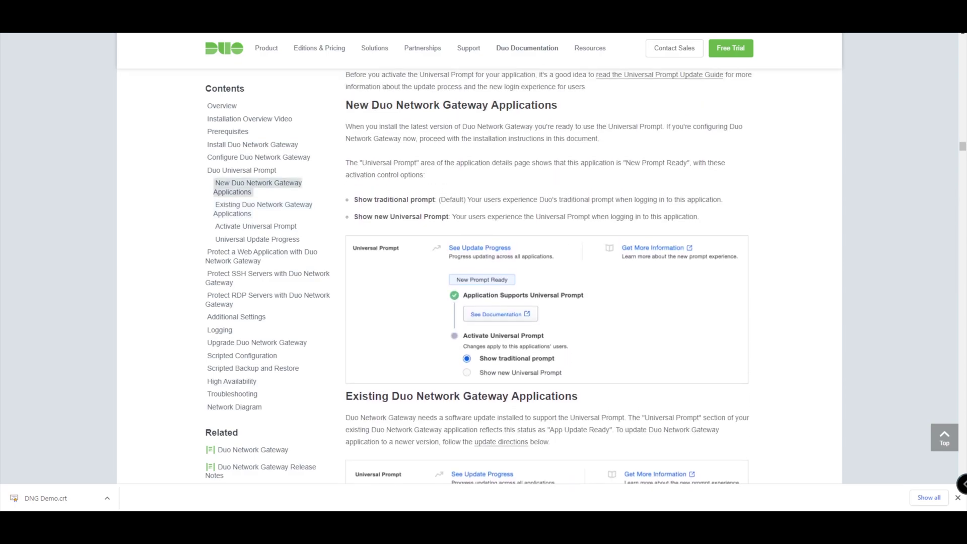
{"action": "scroll", "coordinate": [548, 277], "scroll_direction": "down", "scroll_amount": 3}
{"action": "scroll", "coordinate": [547, 277], "scroll_direction": "down", "scroll_amount": 2}
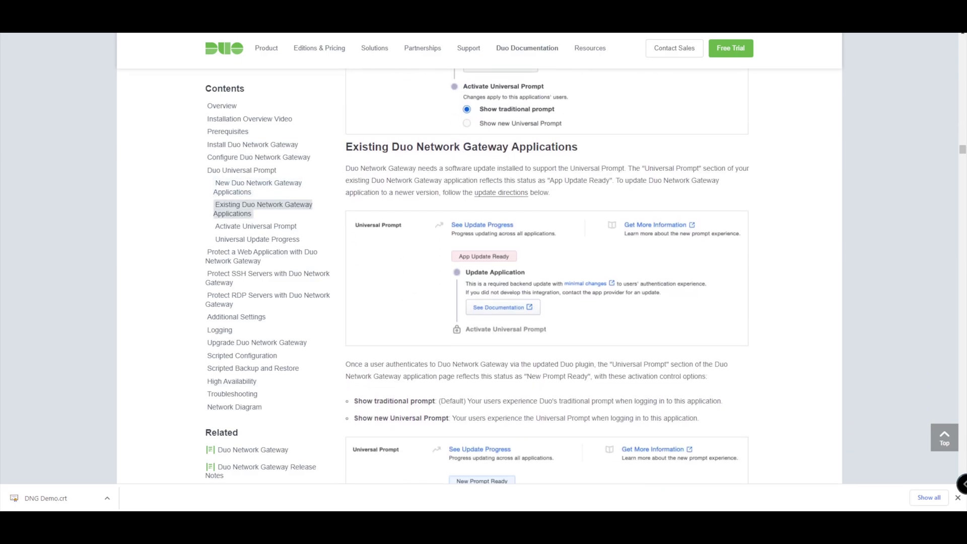
{"action": "scroll", "coordinate": [547, 277], "scroll_direction": "down", "scroll_amount": 3}
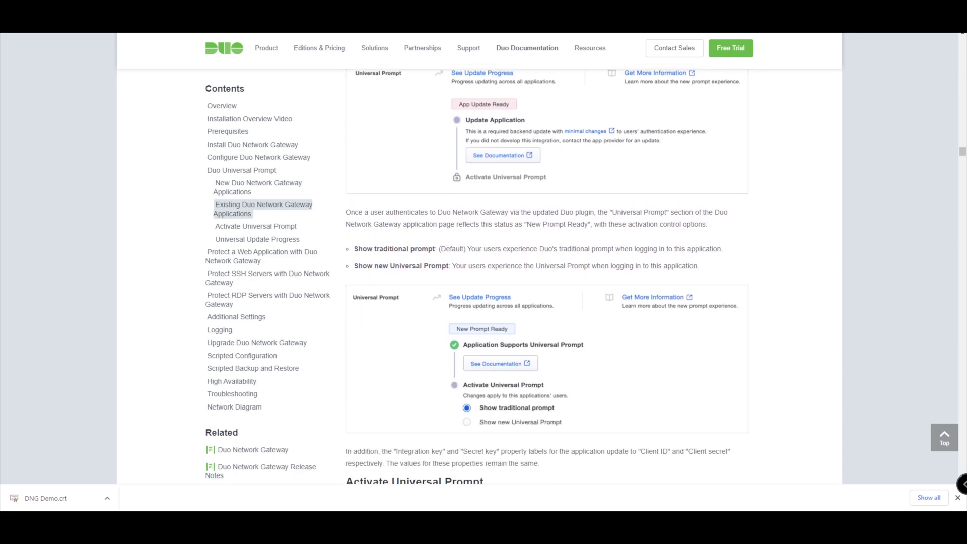
{"action": "scroll", "coordinate": [548, 277], "scroll_direction": "down", "scroll_amount": 7}
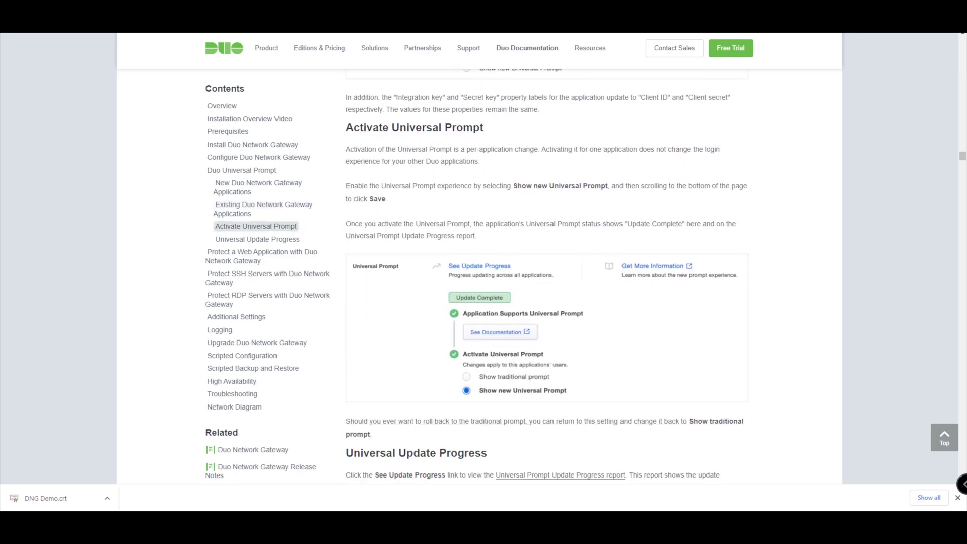
{"action": "scroll", "coordinate": [547, 277], "scroll_direction": "down", "scroll_amount": 3}
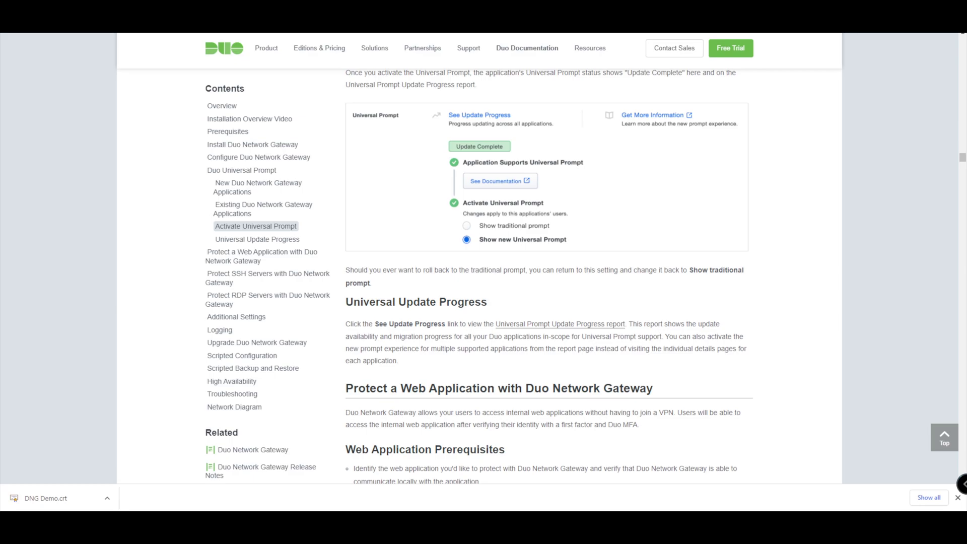
{"action": "key", "text": "ctrl+Tab"}
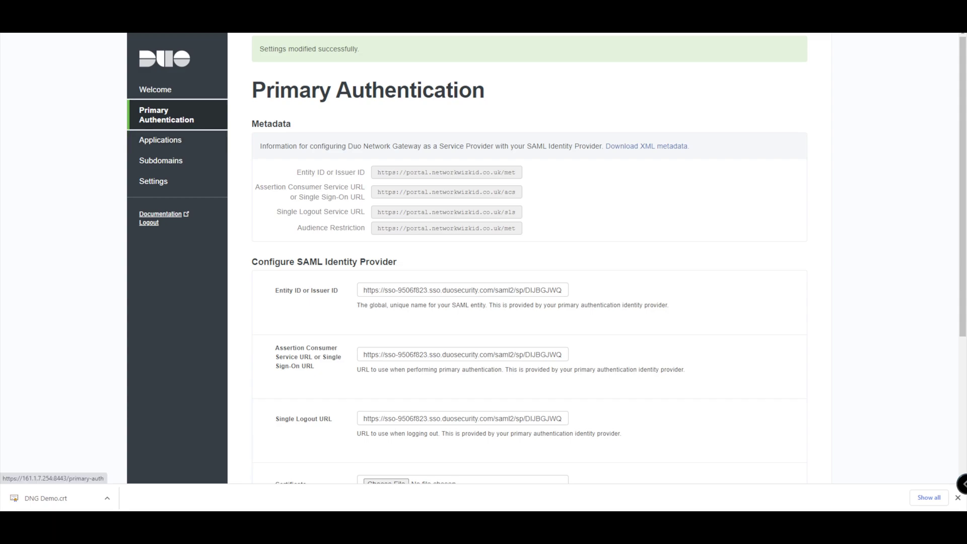
Reload the gateway's Primary Authentication page and go back to the Duo documentation guide
{"action": "left_click", "coordinate": [166, 114]}
{"action": "key", "text": "ctrl+Tab"}
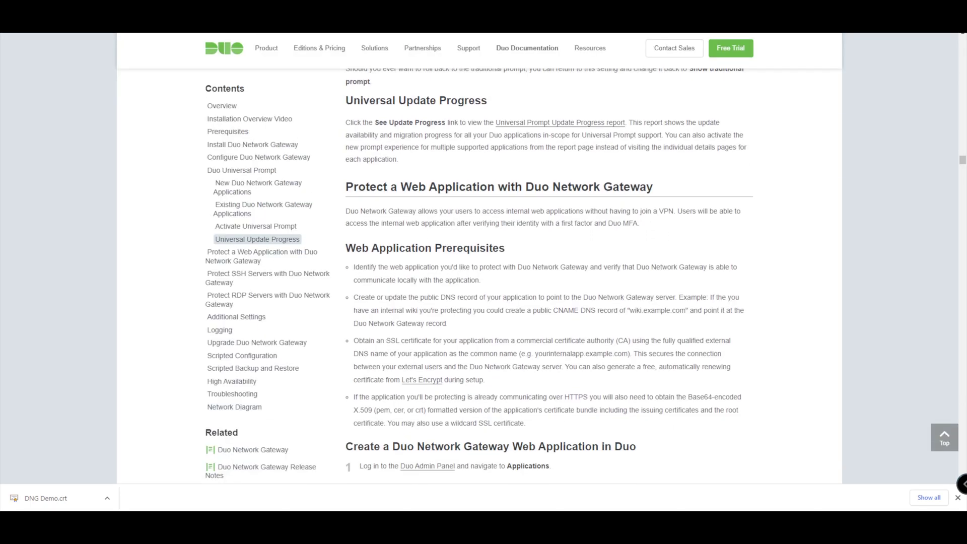